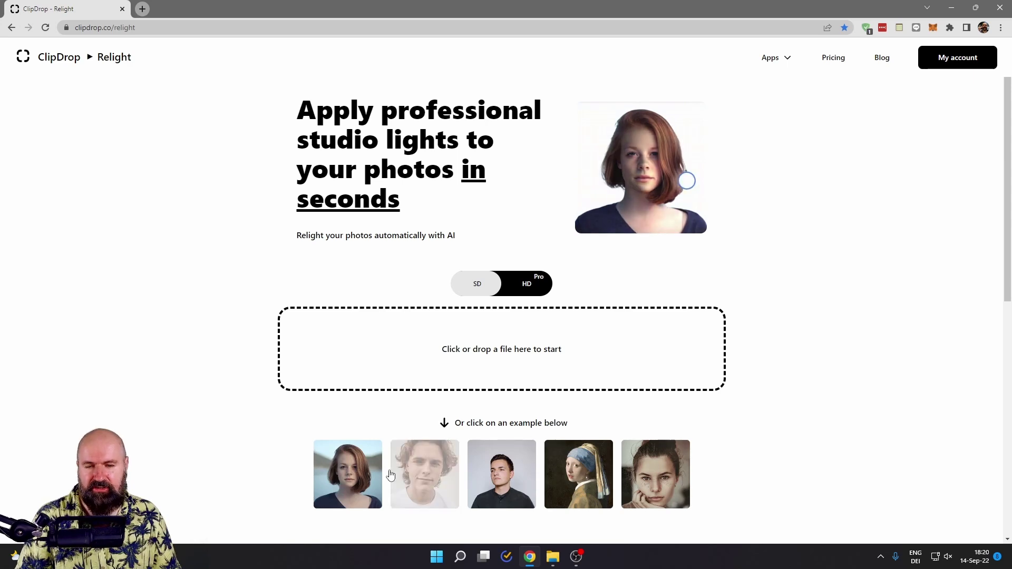
Open the red-haired woman example and drag Light 1 near the shoulder and Light 2 to the top right.
click(352, 473)
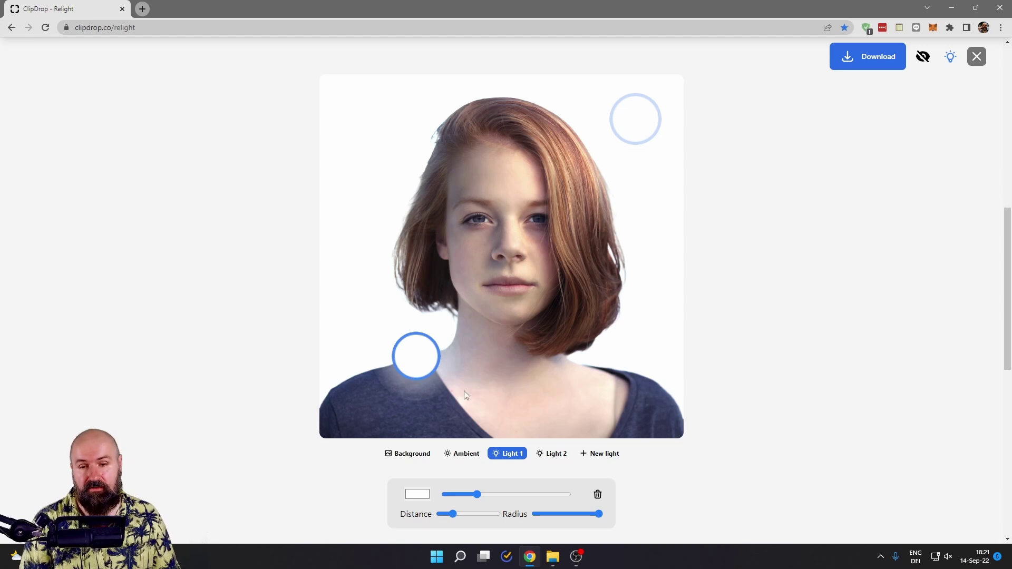
mouse_move(415, 354)
mouse_down()
mouse_move(424, 348)
mouse_move(390, 334)
mouse_move(395, 349)
mouse_up()
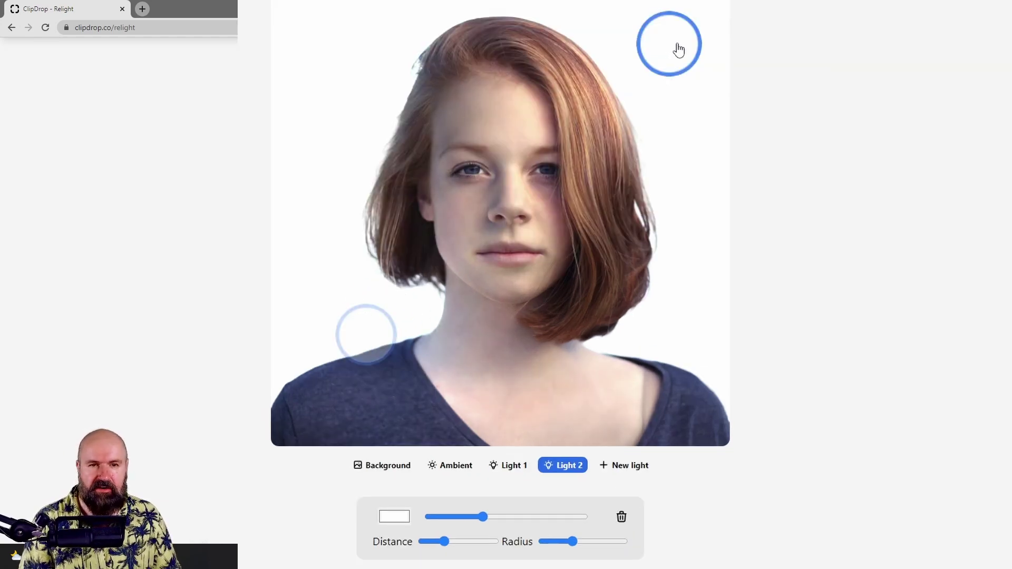
drag(678, 46, 721, 141)
drag(687, 101, 659, 79)
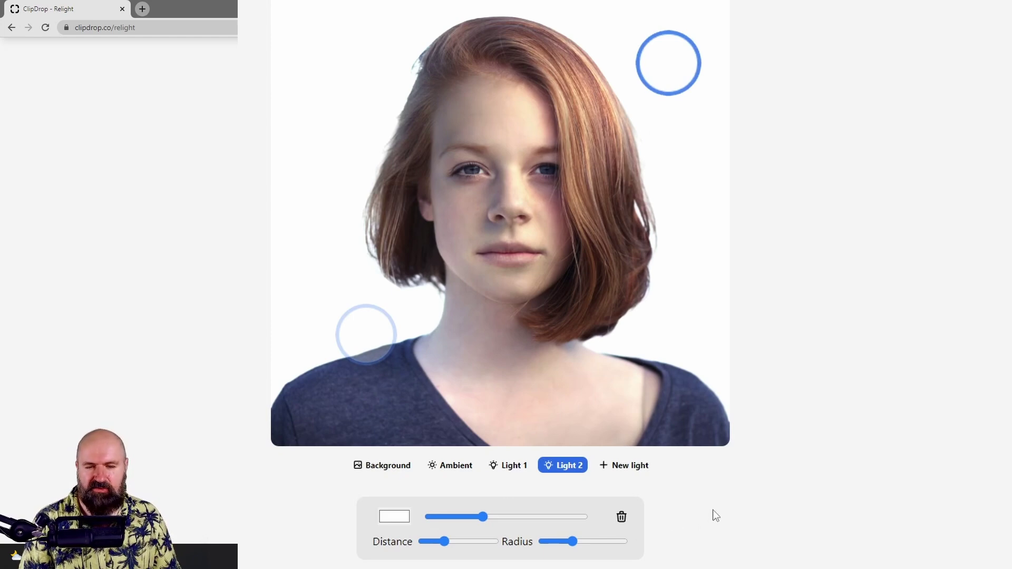
Move Light 1 up beside the hair, then add a third light and drag it down-right.
click(375, 334)
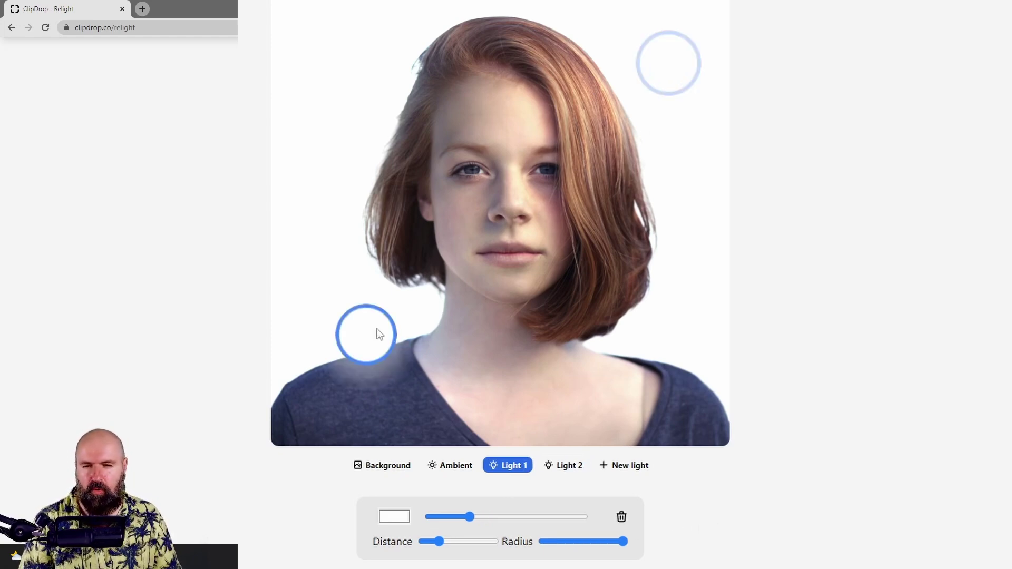
drag(368, 321, 364, 274)
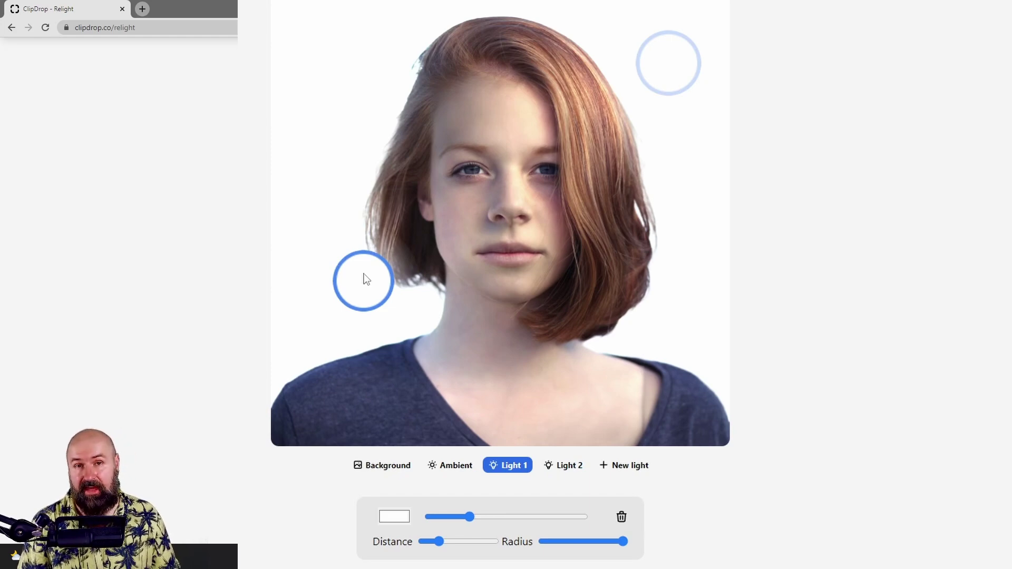
click(540, 466)
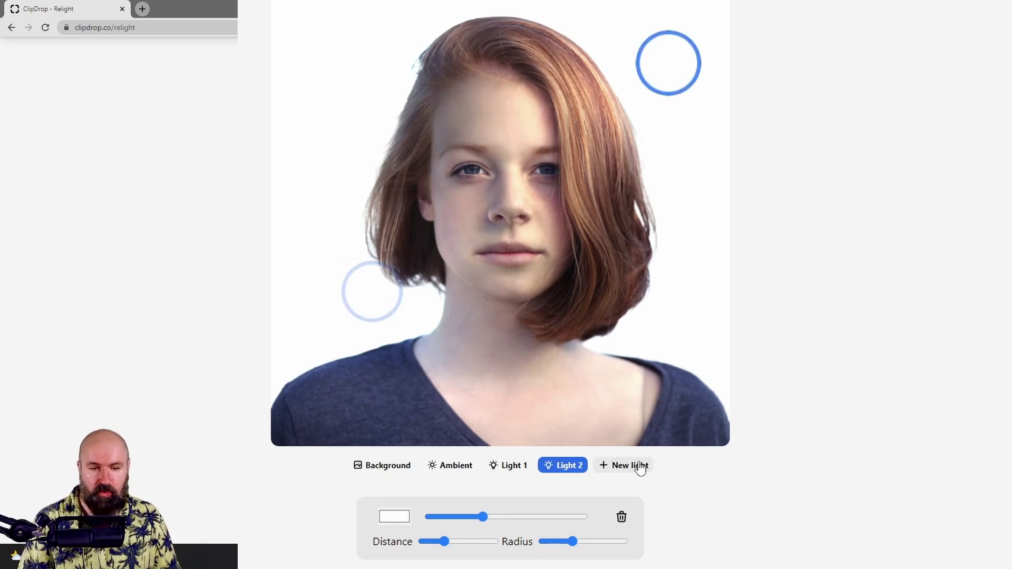
click(614, 467)
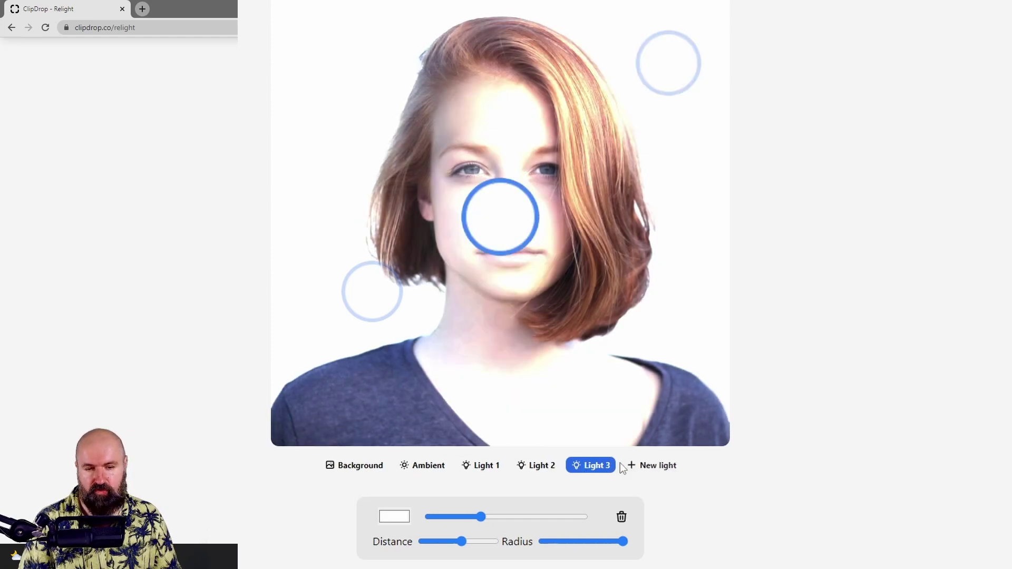
drag(504, 221, 395, 203)
Delete the third and second lights, leaving only Light 1, and move it down-left.
click(621, 519)
click(621, 517)
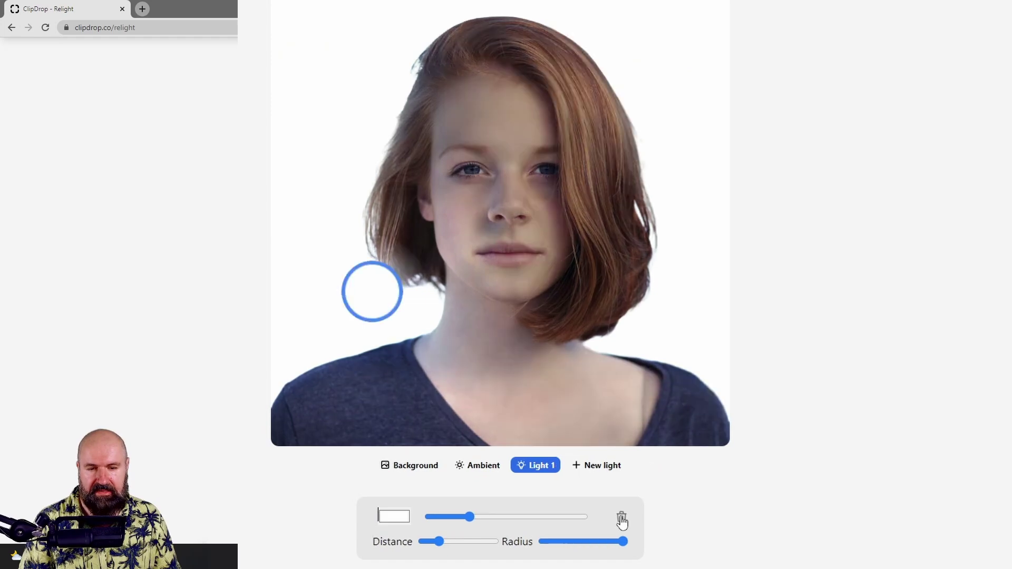
drag(374, 293, 507, 231)
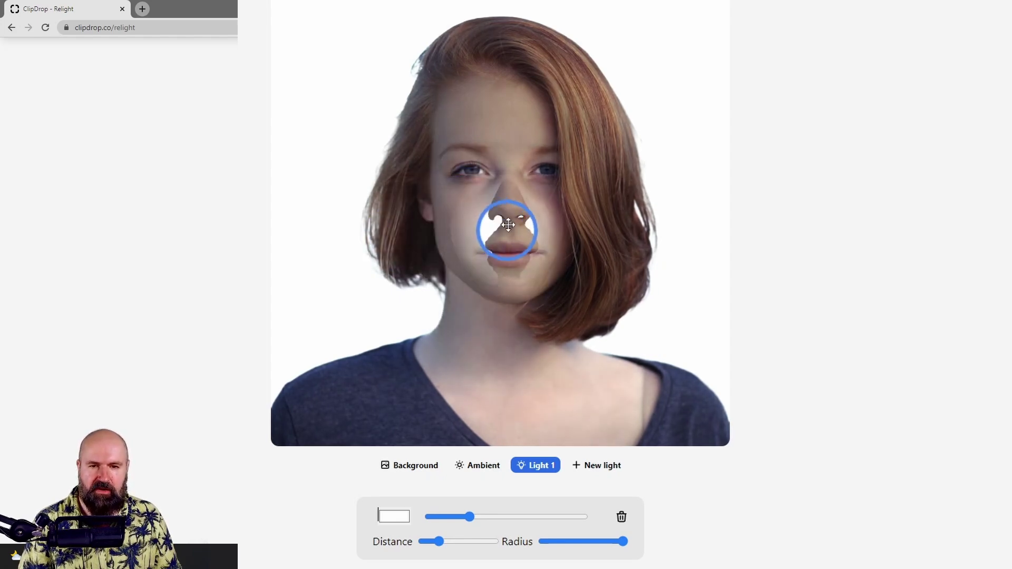
Try Light 1's distance and position, ending left of the neck at near-minimum distance.
drag(445, 542, 472, 539)
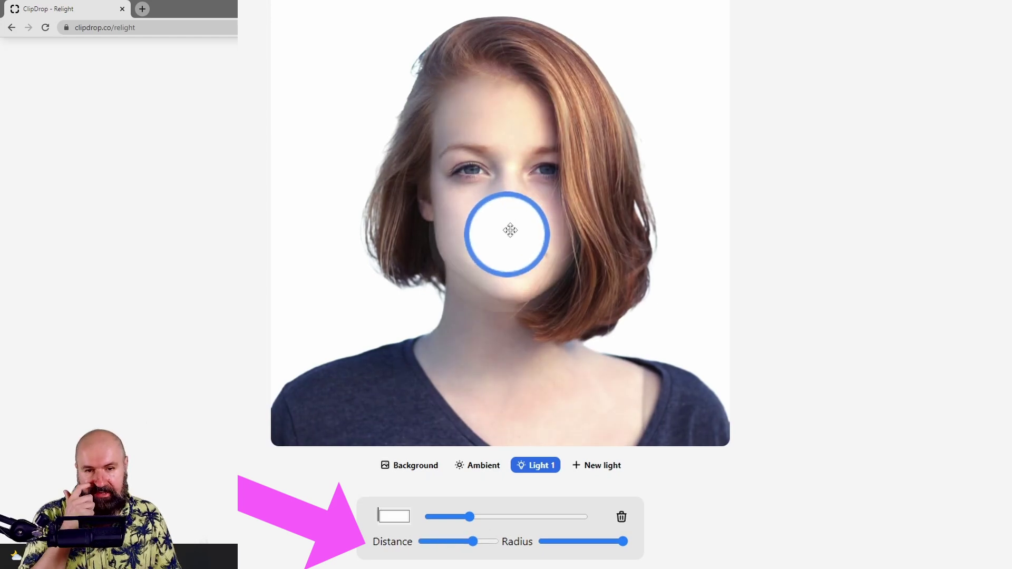
drag(510, 228, 655, 280)
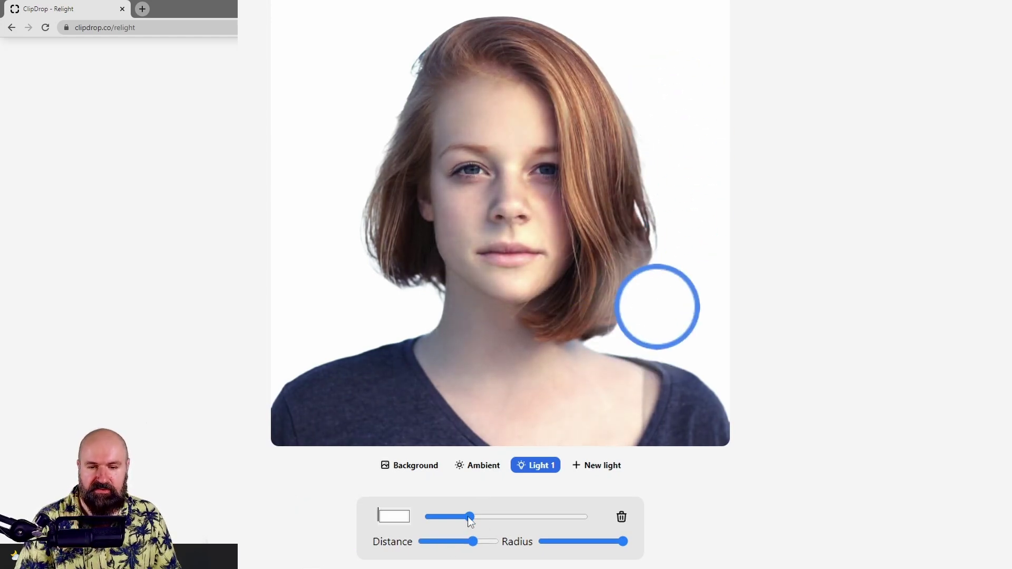
drag(474, 543, 430, 542)
drag(652, 308, 352, 294)
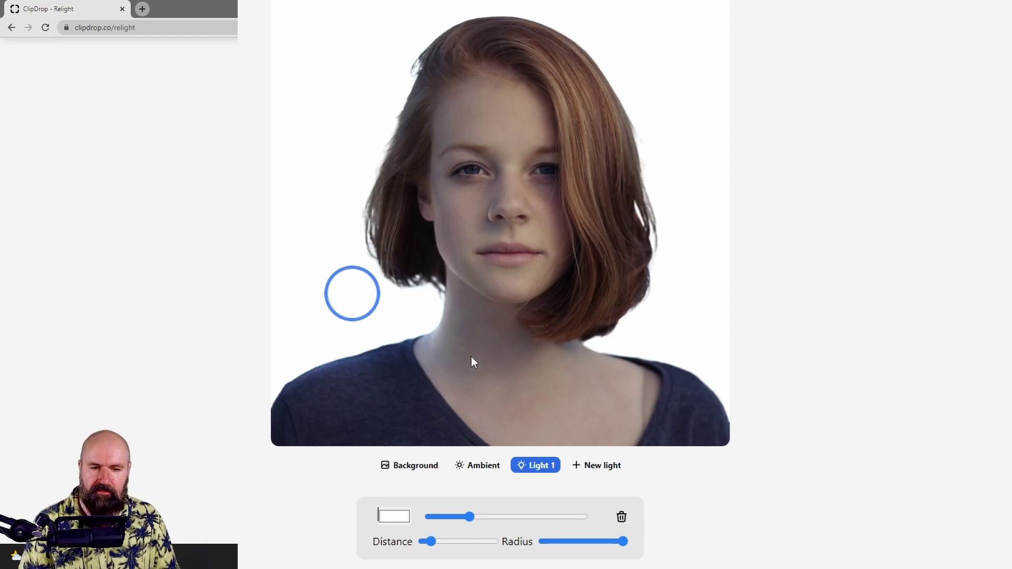
Try red and then blue-green colours for Light 1 and raise its intensity near maximum.
click(397, 517)
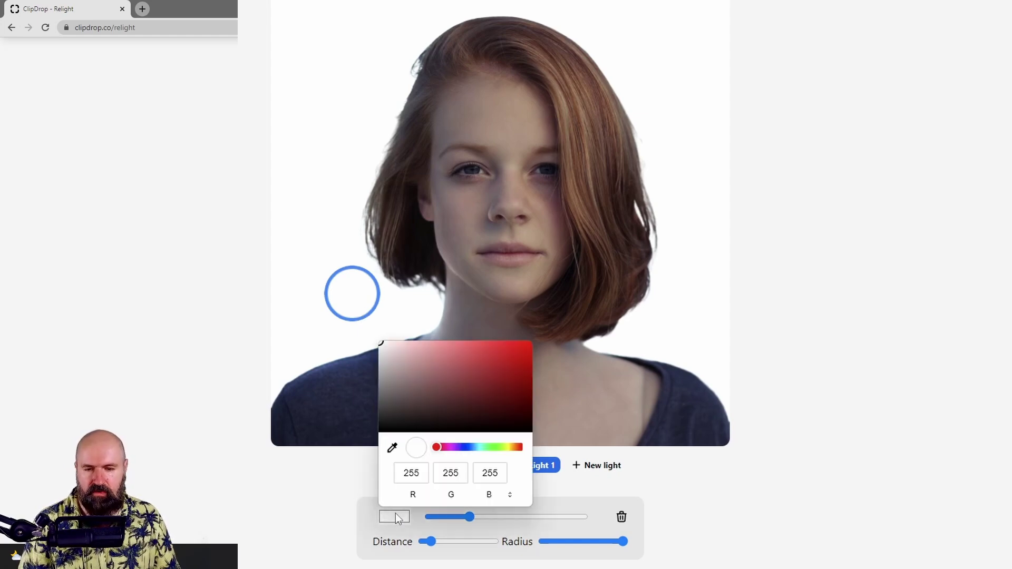
click(500, 353)
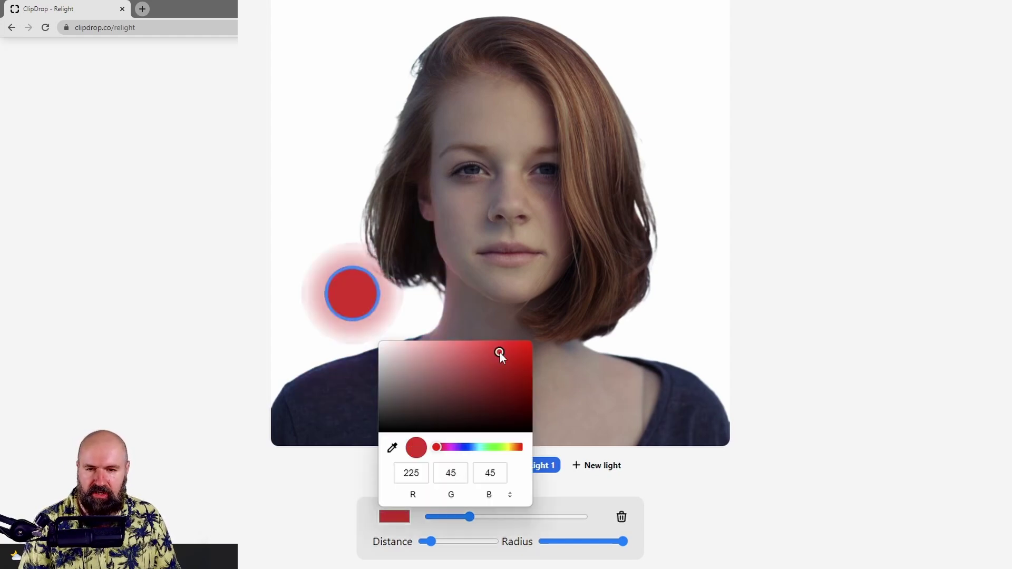
click(490, 448)
drag(497, 452, 486, 448)
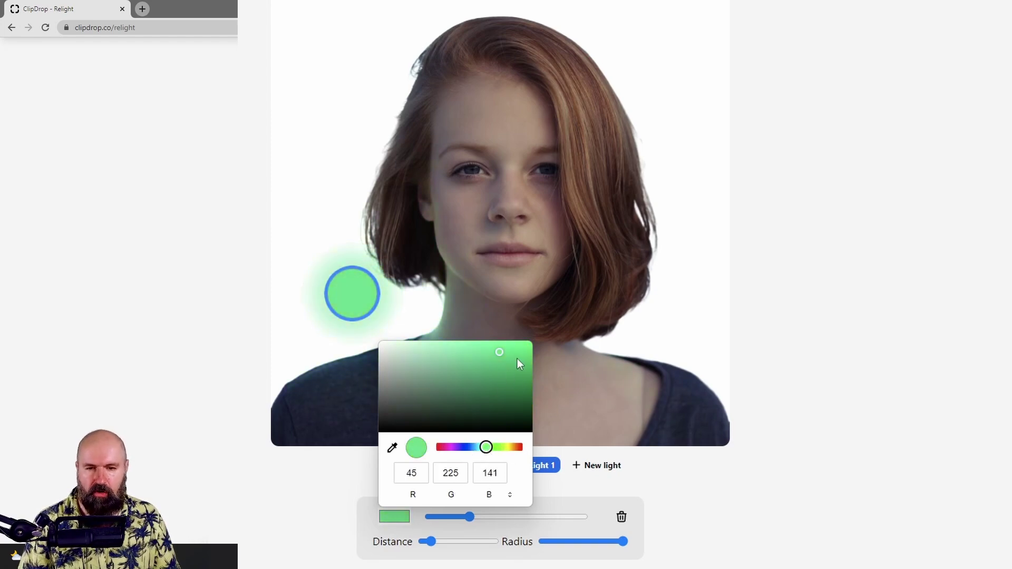
click(361, 317)
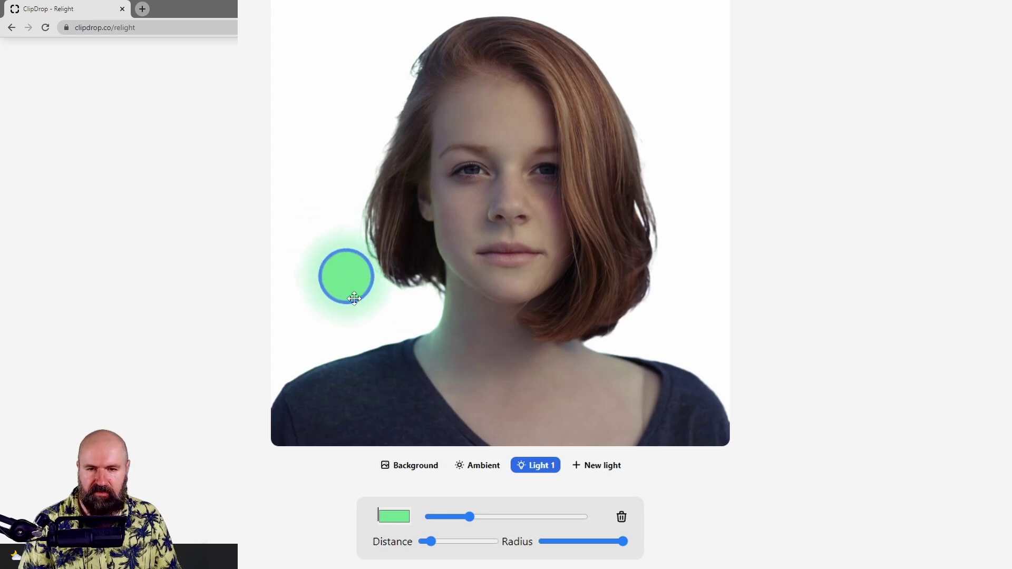
drag(470, 516, 540, 515)
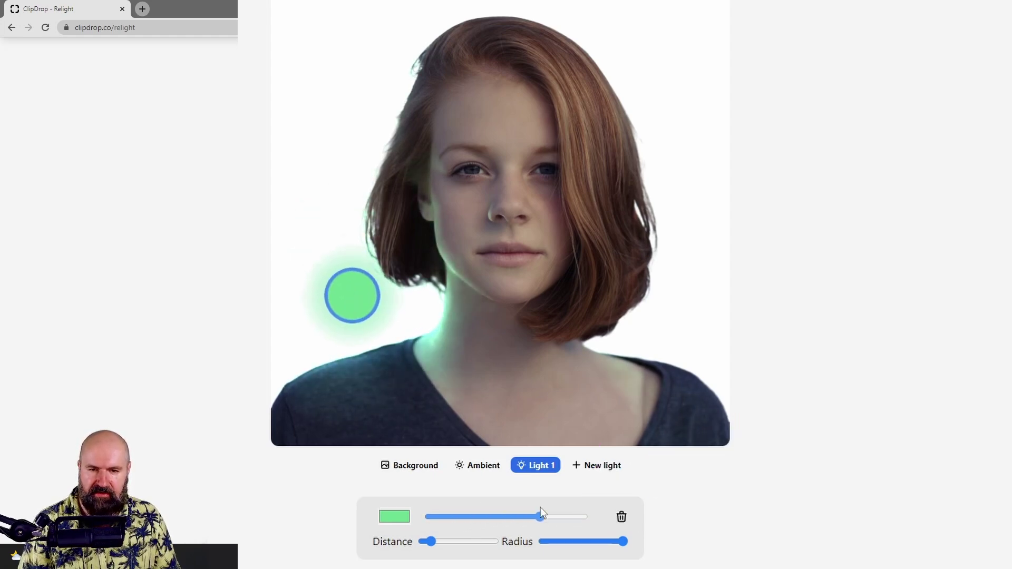
Make the light yellow, increase its distance, lower its intensity and shrink its radius.
click(404, 520)
click(507, 447)
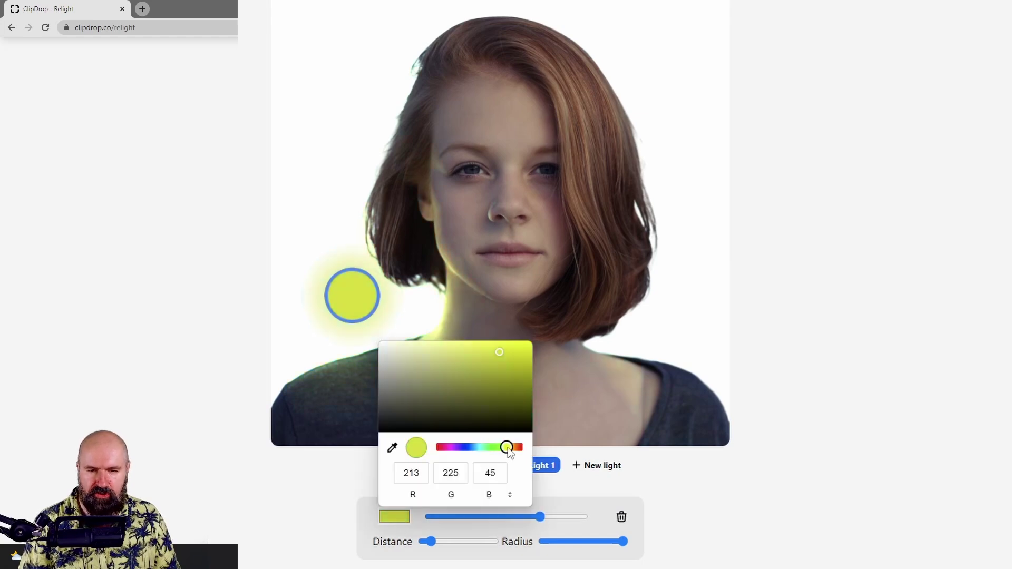
drag(430, 542, 443, 543)
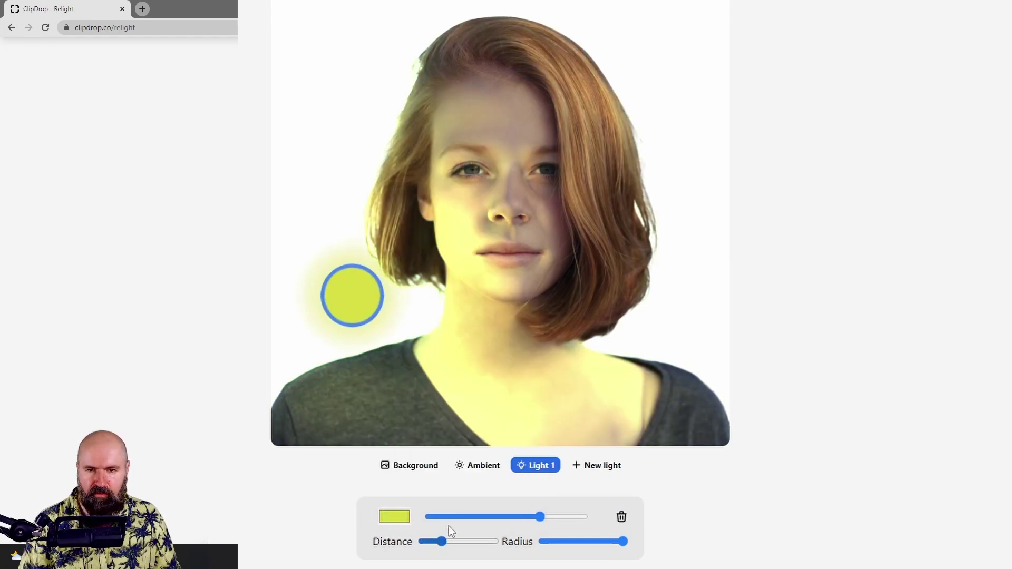
drag(546, 514, 511, 514)
drag(624, 543, 552, 543)
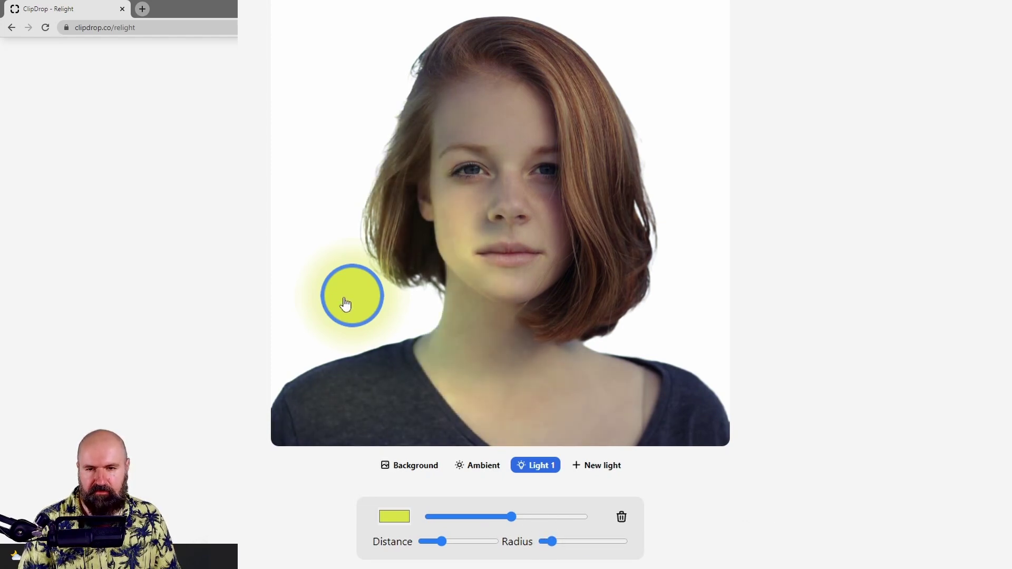
Try the yellow light on the hair and neck, widen its radius, and place it beside the top of the hair.
drag(343, 305, 414, 319)
drag(516, 357, 469, 330)
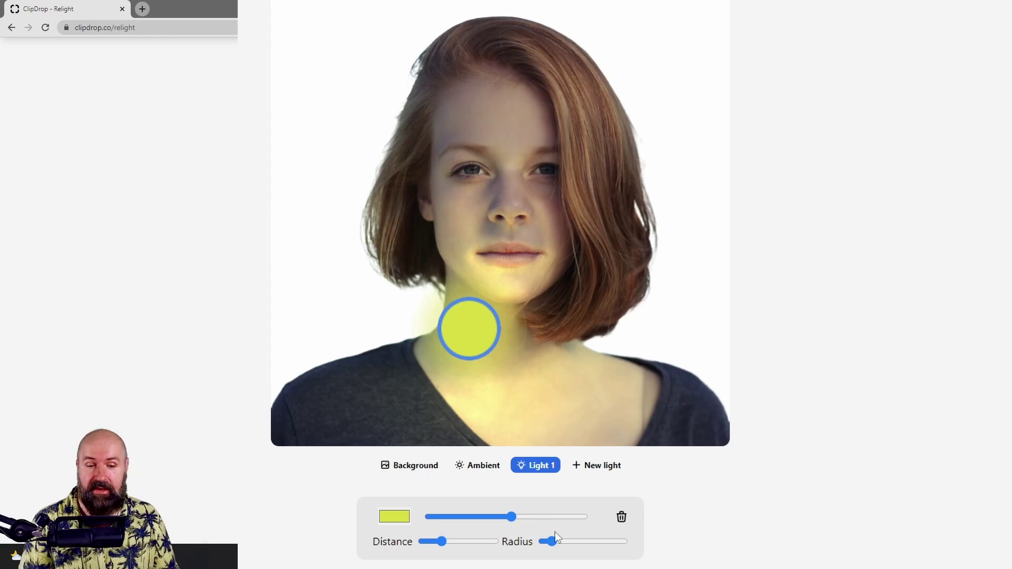
drag(564, 540, 627, 541)
drag(469, 329, 387, 111)
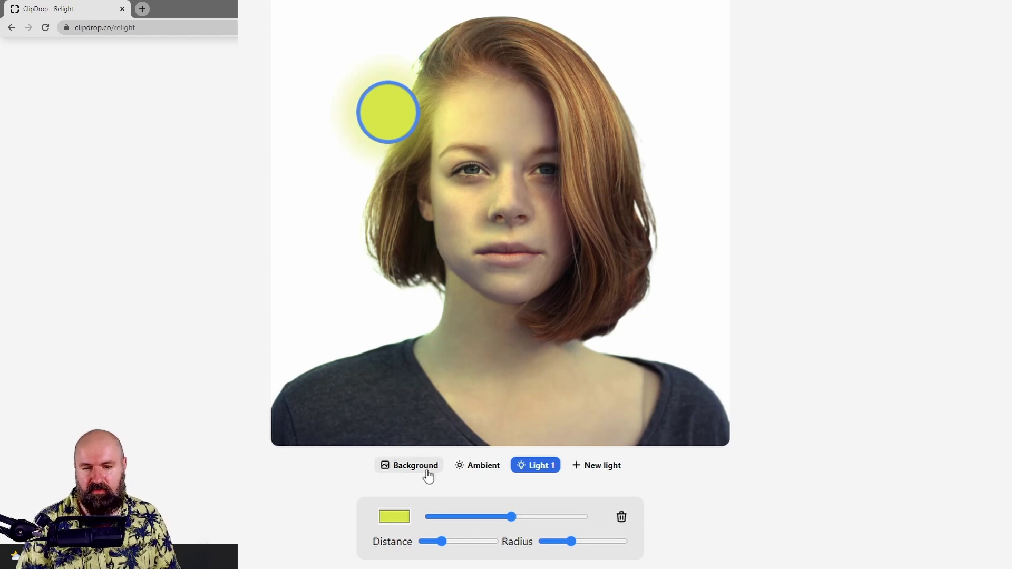
Dim the ambient light and tint it pink (243,134,134).
click(476, 466)
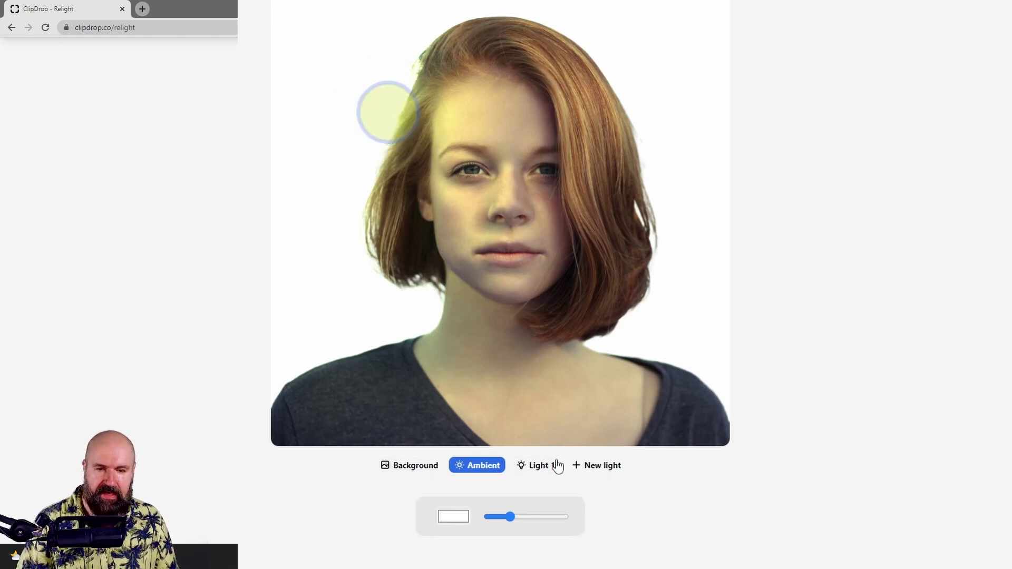
mouse_move(511, 518)
mouse_down()
mouse_move(496, 518)
mouse_move(514, 514)
mouse_up()
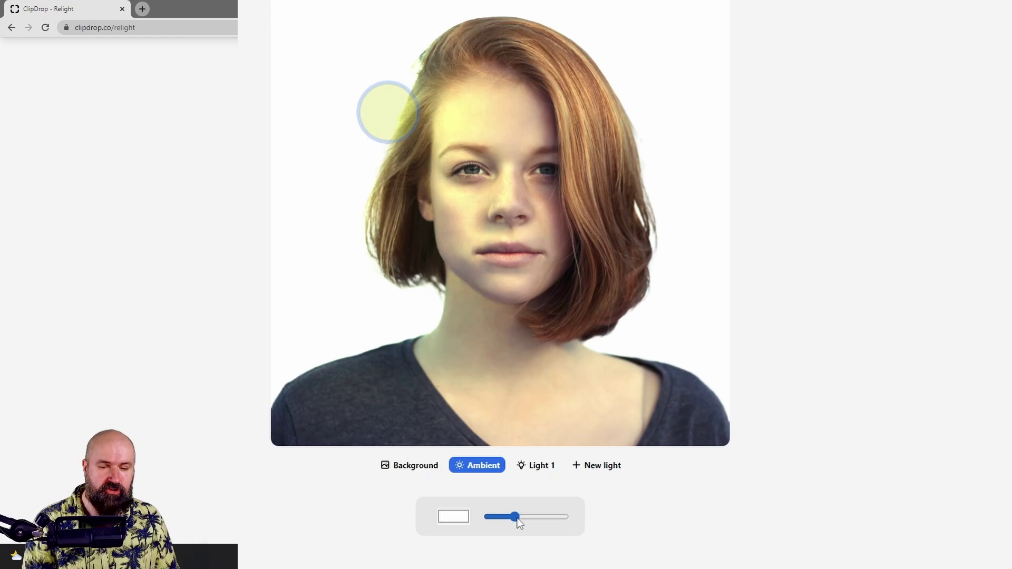
mouse_move(519, 521)
mouse_down()
mouse_move(546, 515)
mouse_move(503, 517)
mouse_up()
click(447, 520)
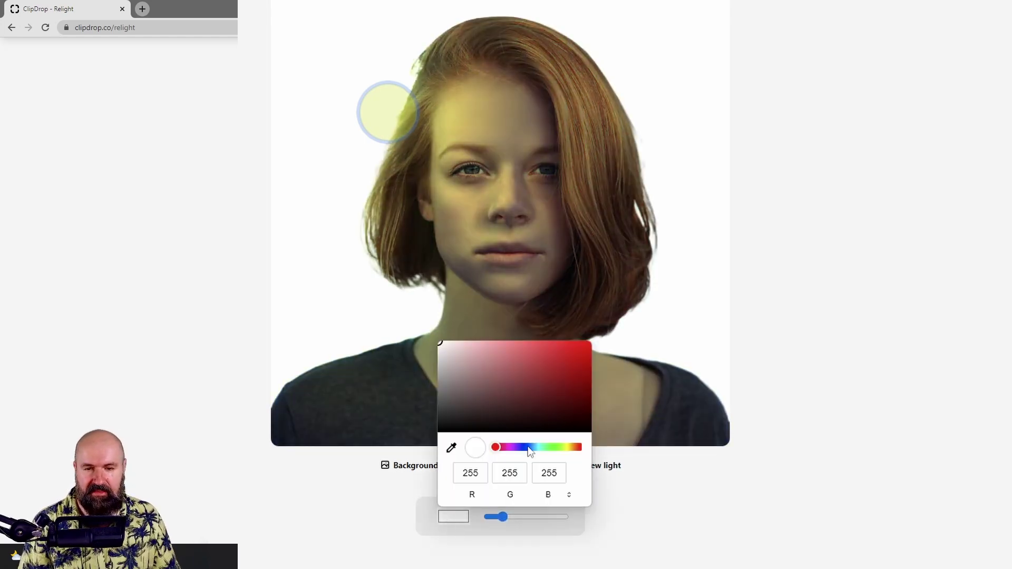
mouse_move(508, 351)
mouse_down()
mouse_move(520, 360)
mouse_move(508, 345)
mouse_up()
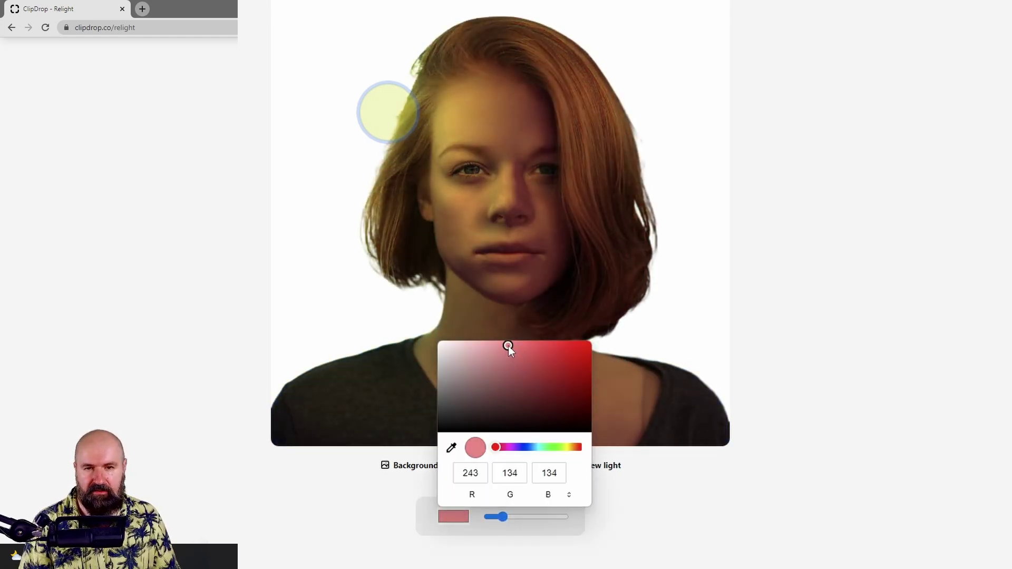
click(321, 521)
Fine-tune the pink ambient strength, then move the yellow light down to eye level left of her face.
drag(514, 524, 511, 519)
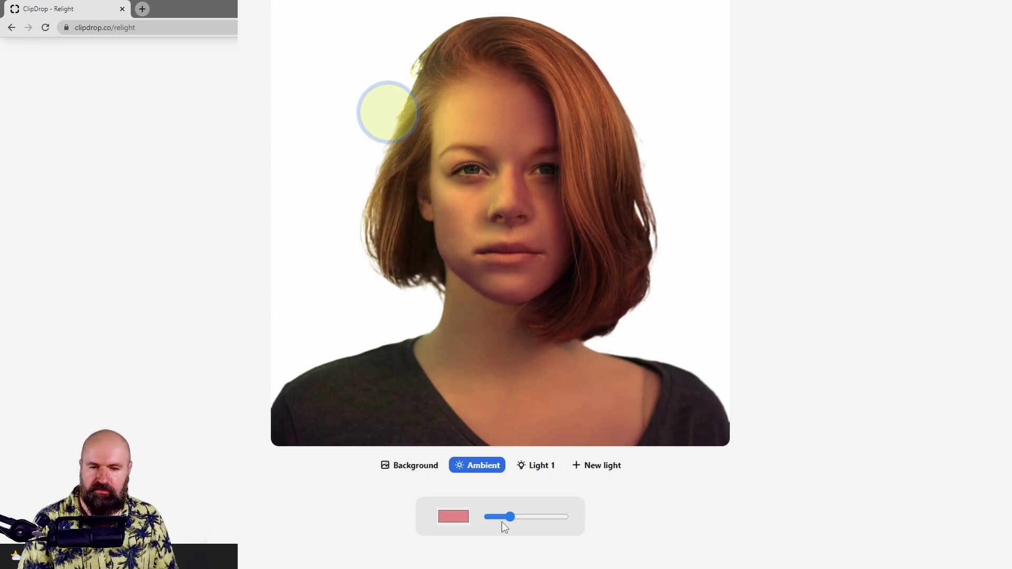
mouse_move(509, 518)
mouse_down()
mouse_move(493, 517)
mouse_move(510, 518)
mouse_up()
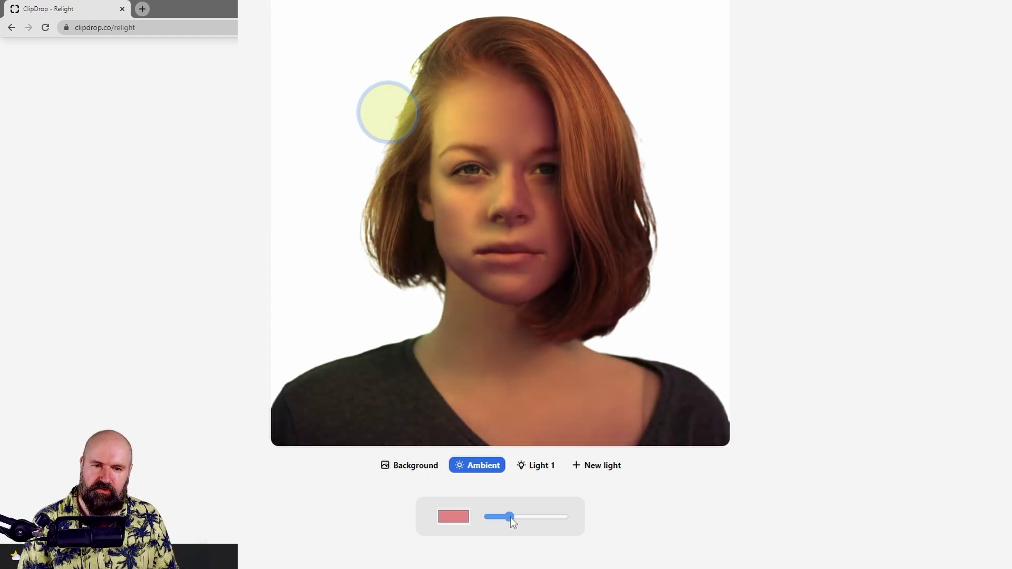
click(399, 117)
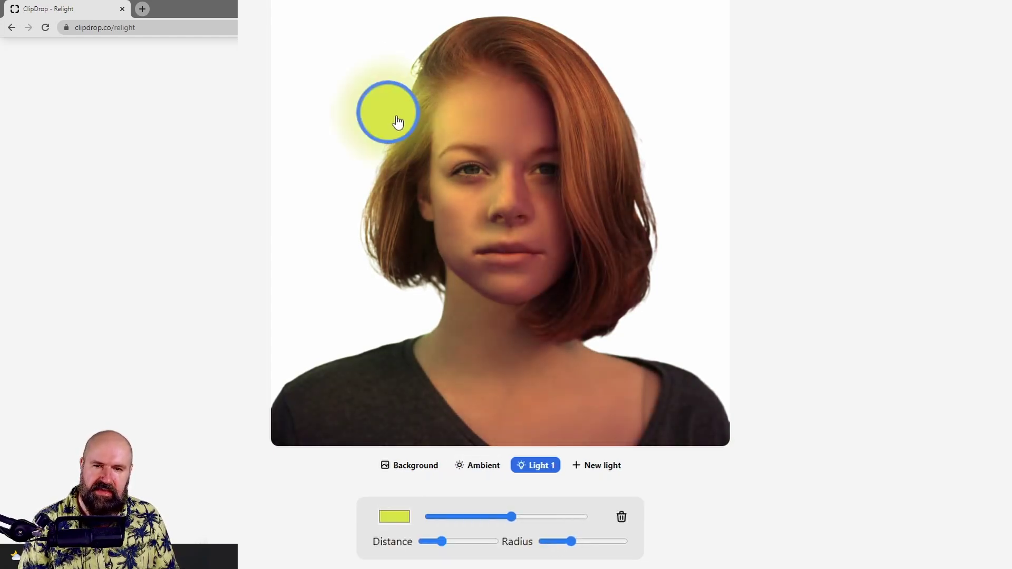
drag(396, 120, 365, 184)
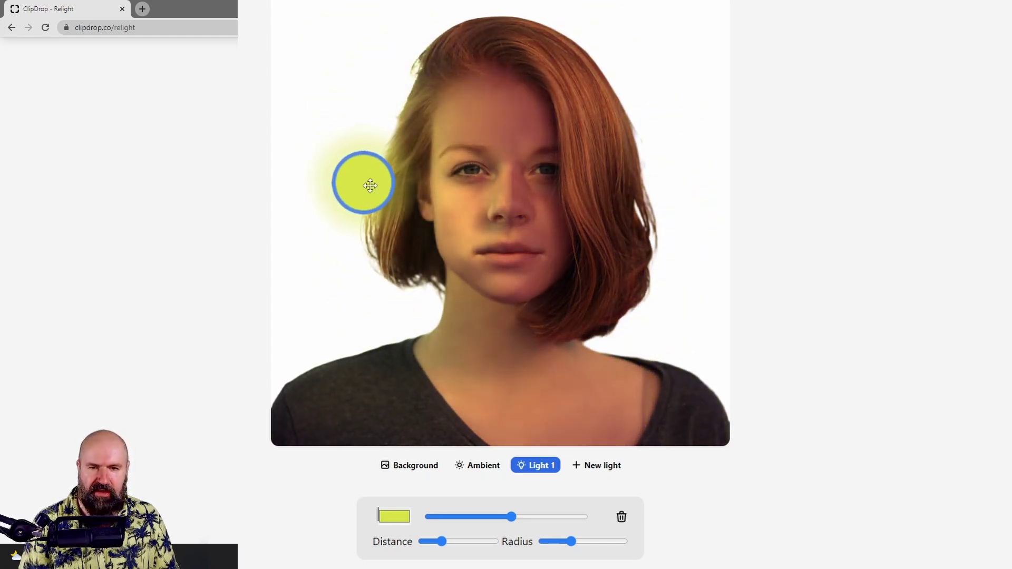
In Background settings, preview the original lake photo and a black plain background colour.
click(415, 468)
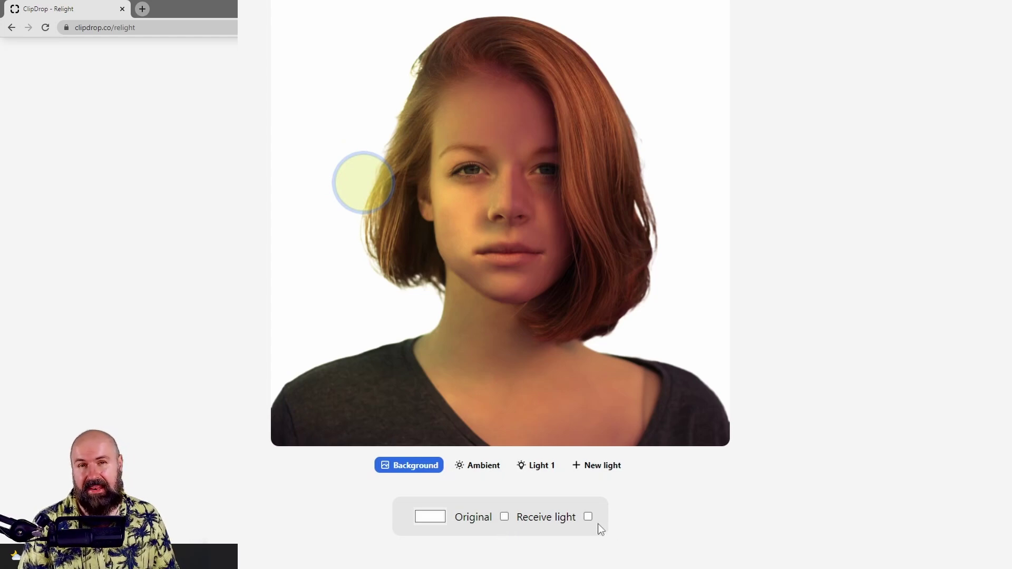
click(505, 517)
click(505, 517)
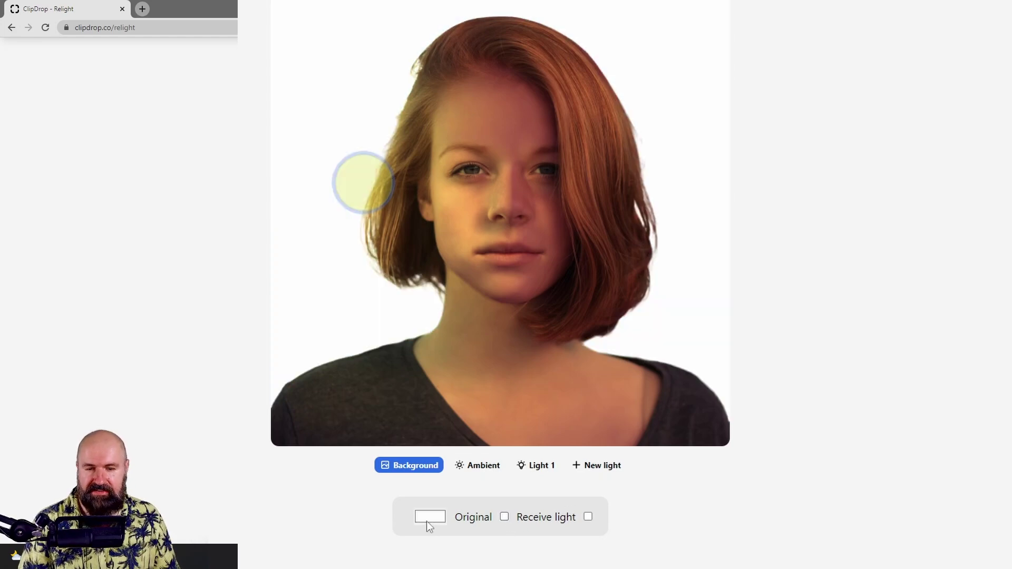
click(426, 521)
drag(419, 401, 529, 362)
click(504, 517)
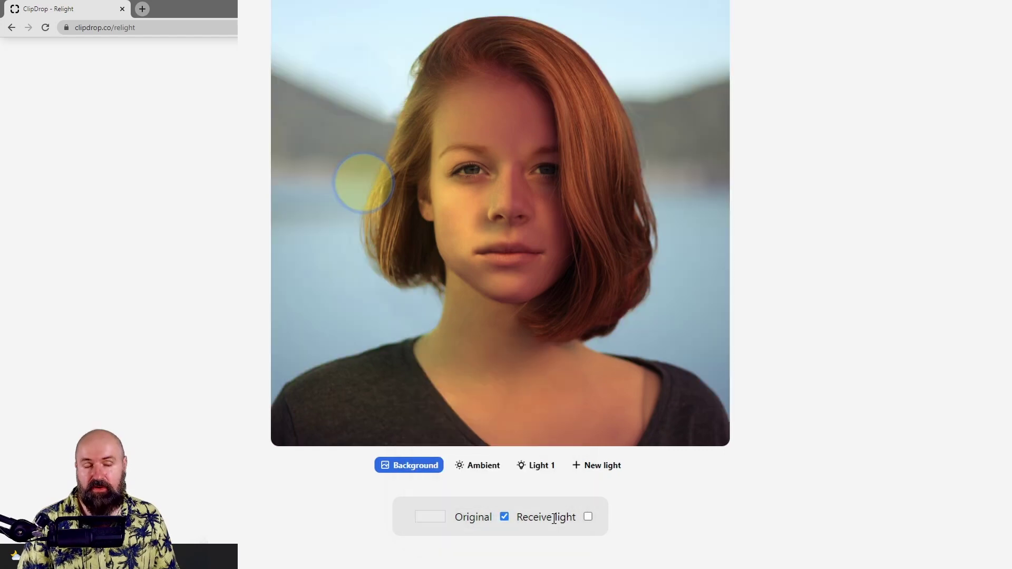
Enable Receive light and keep Original unchecked so the plain backdrop glows yellow to pink.
click(588, 517)
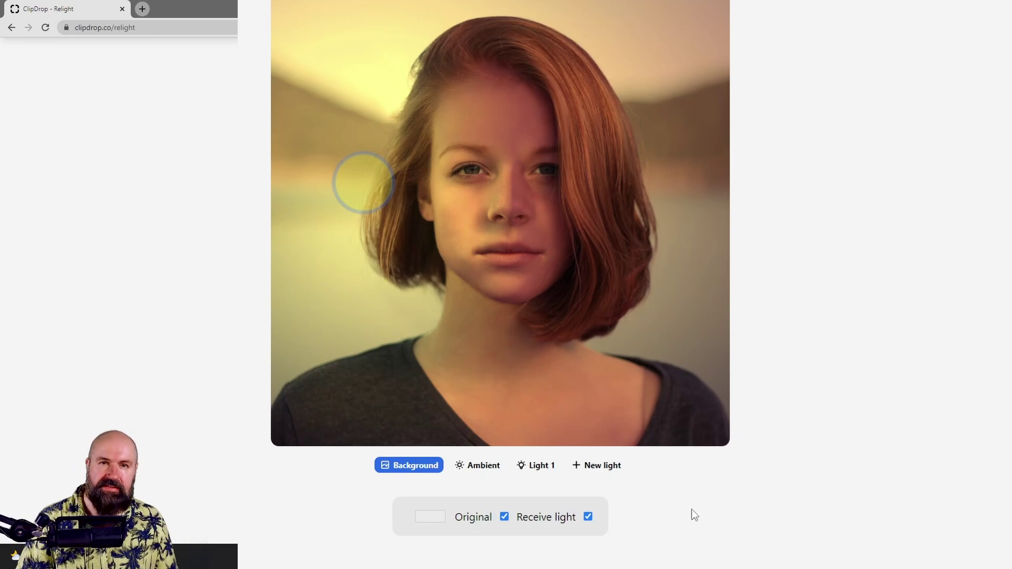
click(504, 517)
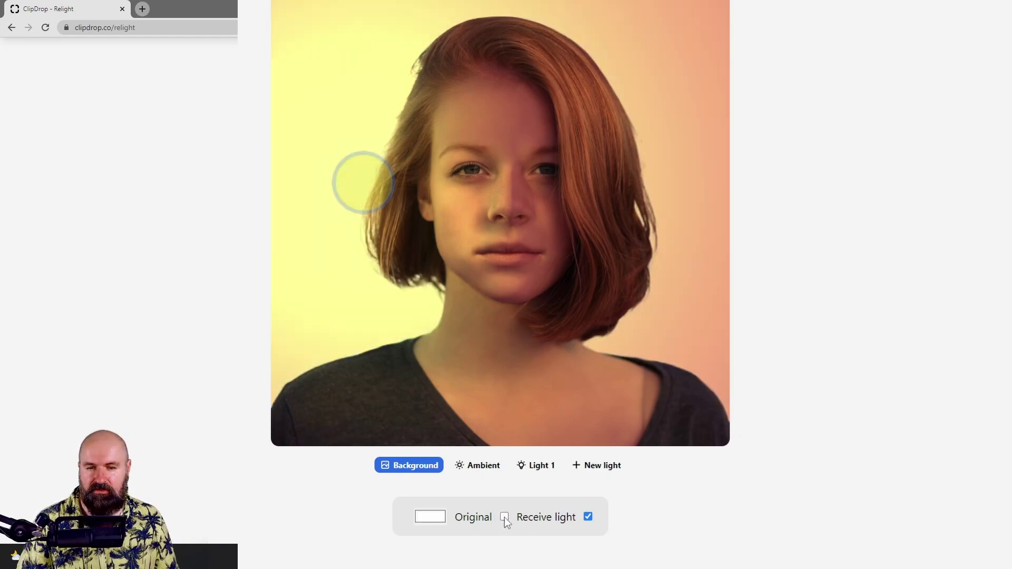
click(504, 518)
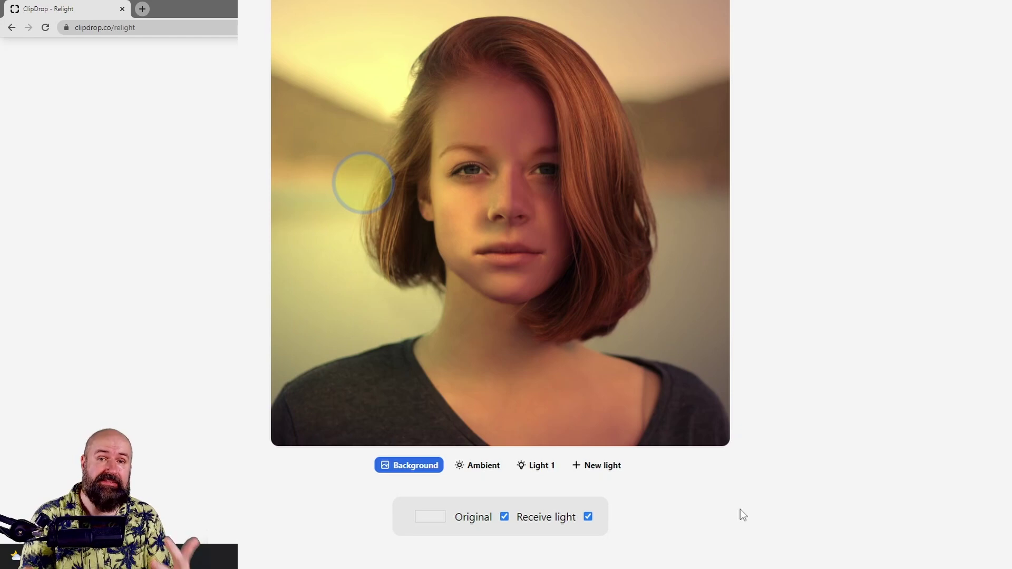
click(504, 517)
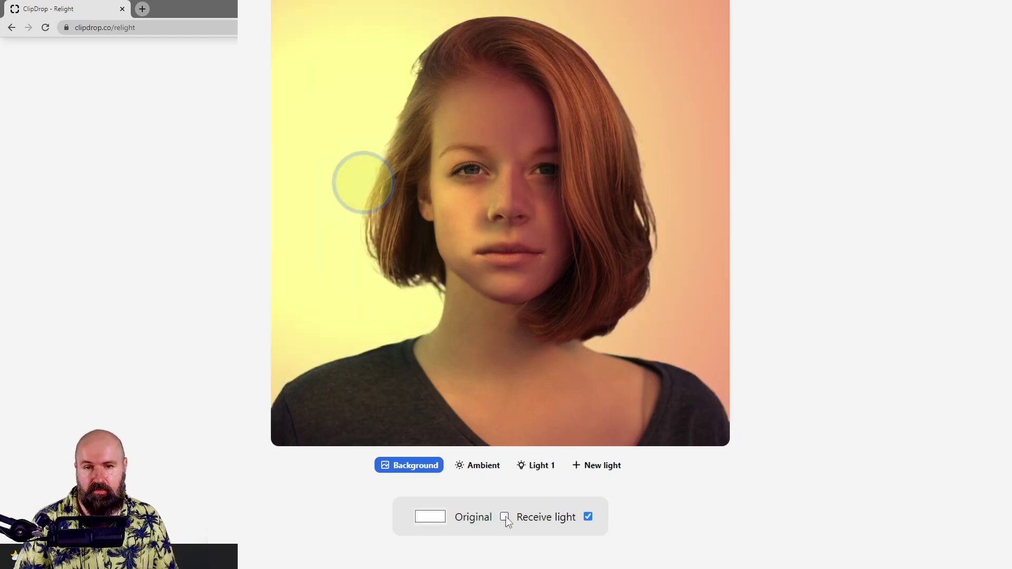
click(587, 518)
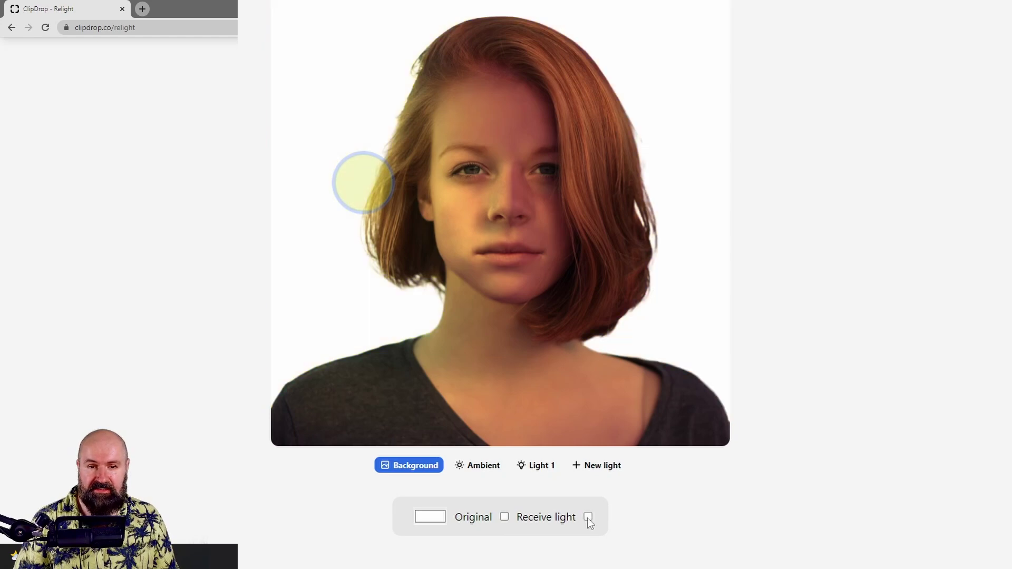
click(588, 517)
click(587, 517)
click(588, 518)
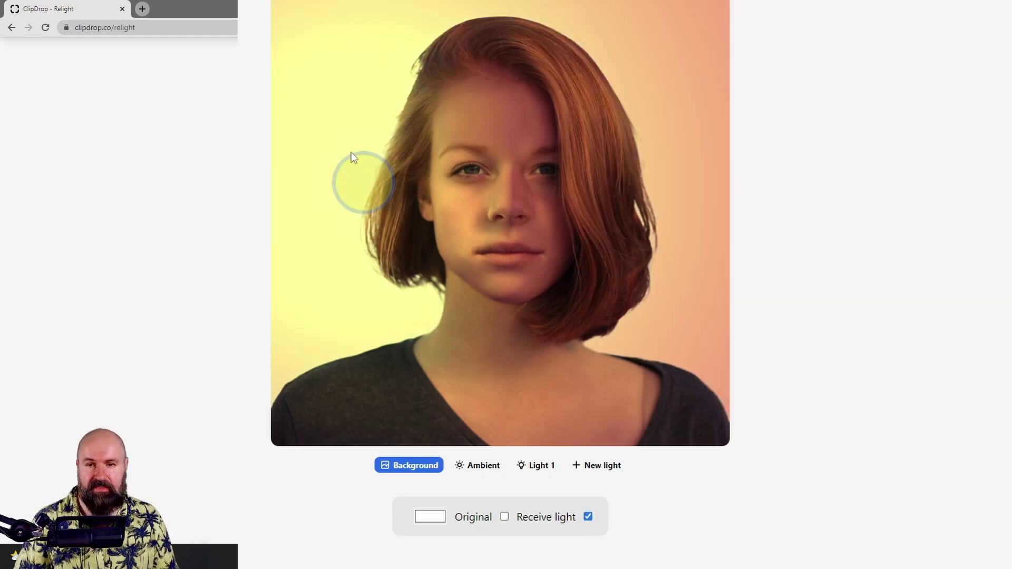
click(356, 185)
Move the yellow light above her head, then onto the left edge of her hair.
drag(362, 177, 324, 185)
drag(346, 231, 363, 249)
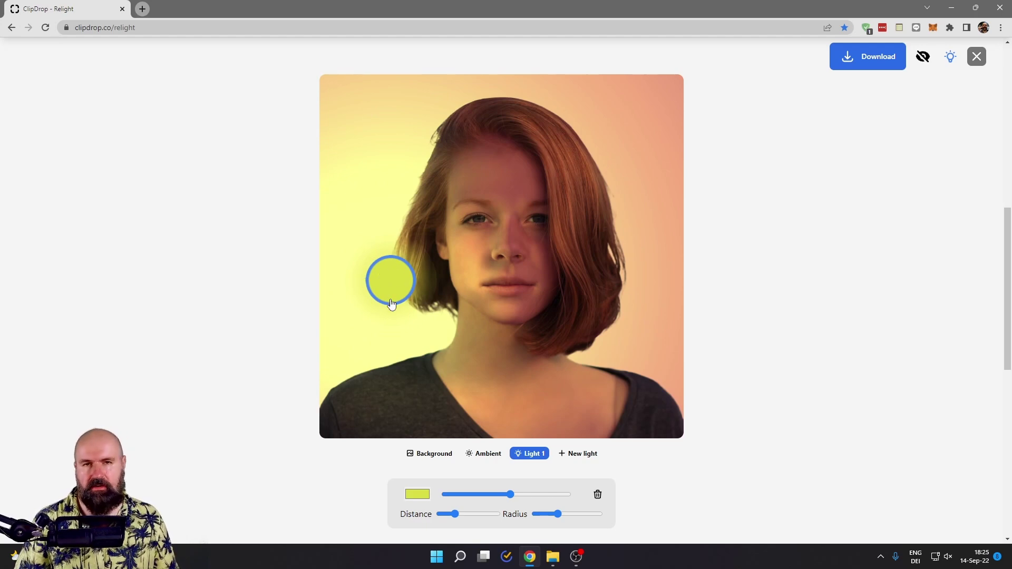
drag(371, 281, 369, 254)
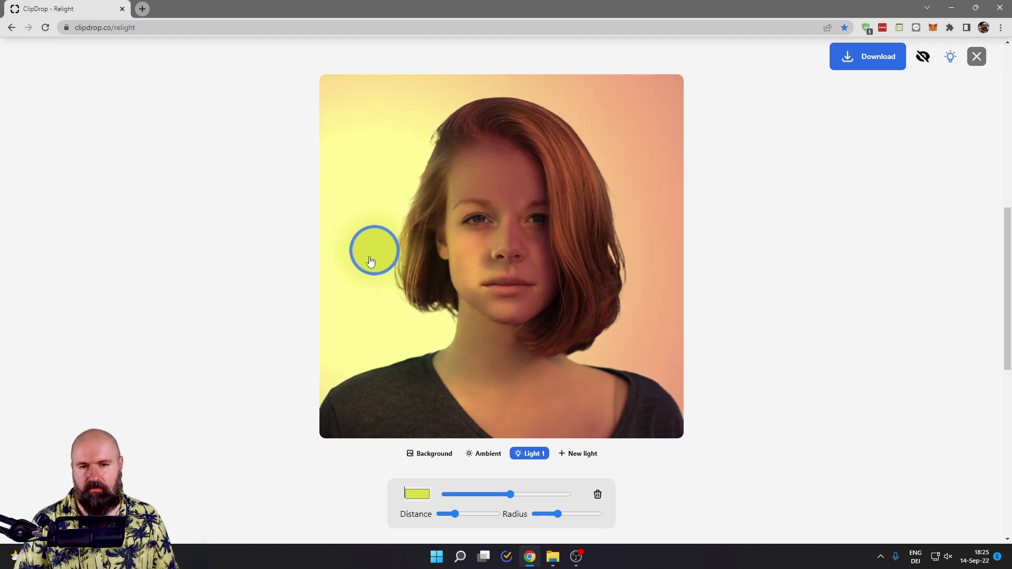
Toggle the light marker and the relighting effect off and on to compare with the original photo.
click(923, 58)
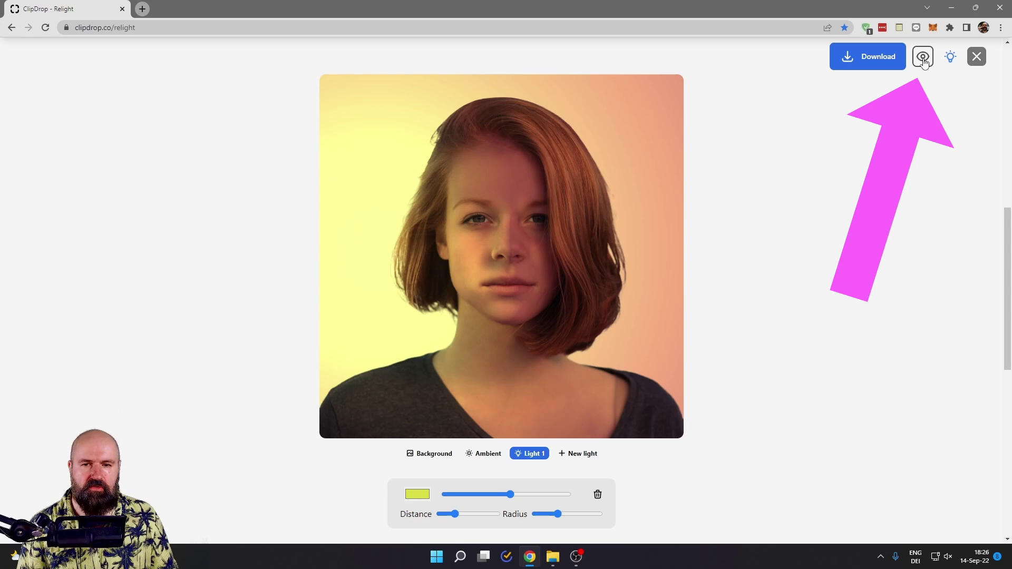
click(923, 58)
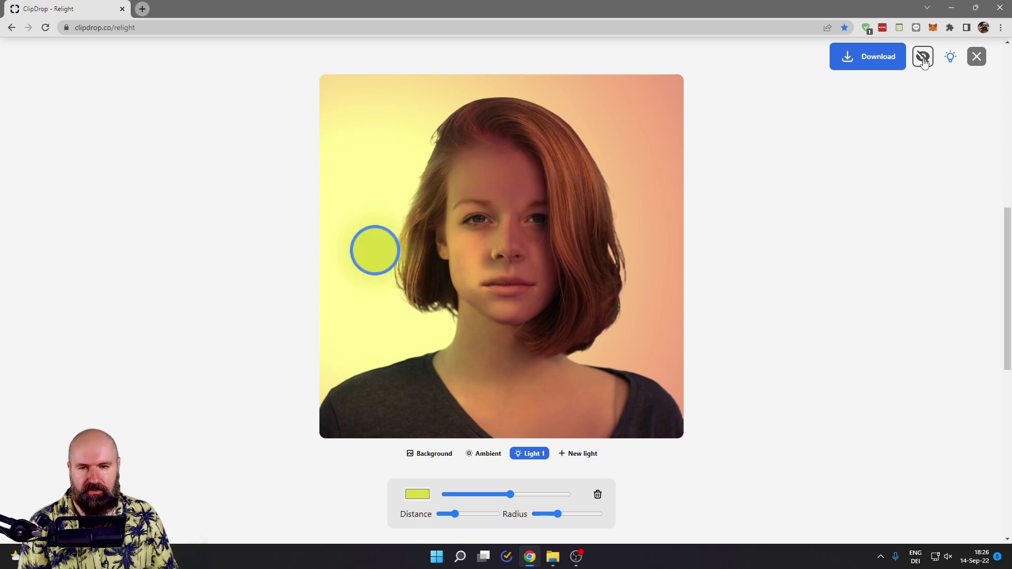
click(923, 59)
click(923, 59)
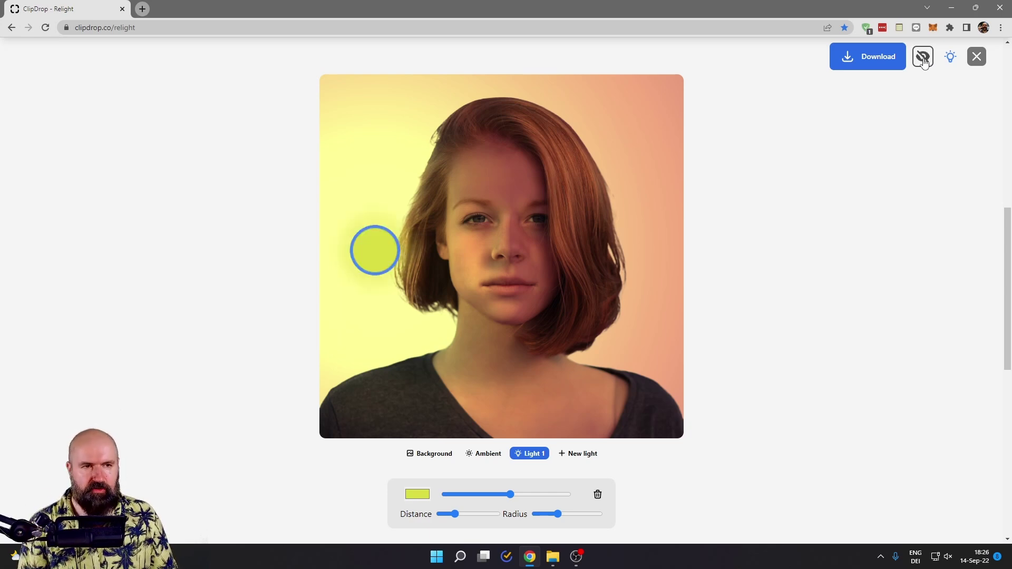
click(950, 58)
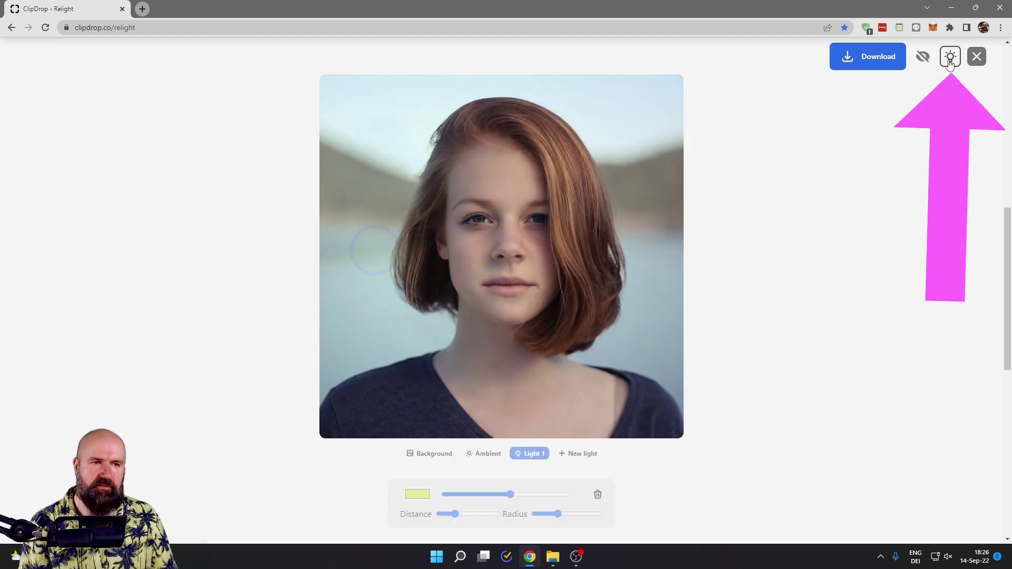
click(950, 62)
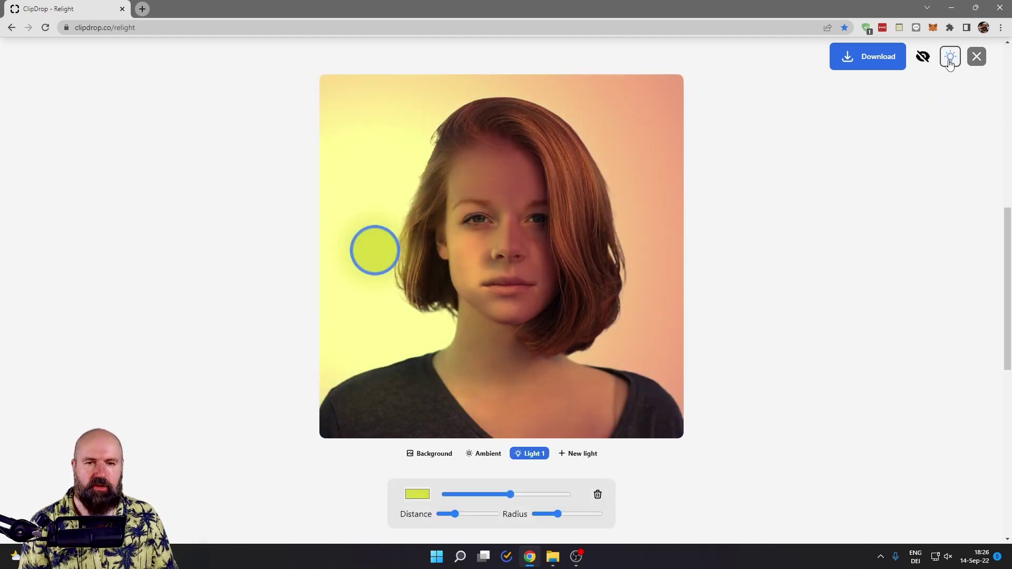
click(950, 62)
click(950, 62)
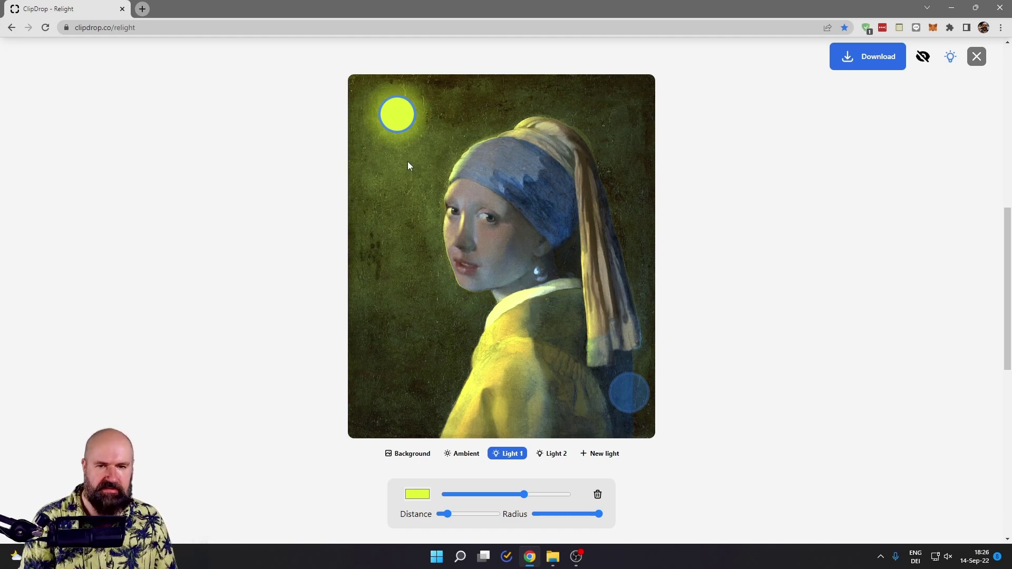
Uncheck Receive light for the painting's background so it darkens, and reposition the yellow light beside the girl.
drag(406, 129, 393, 175)
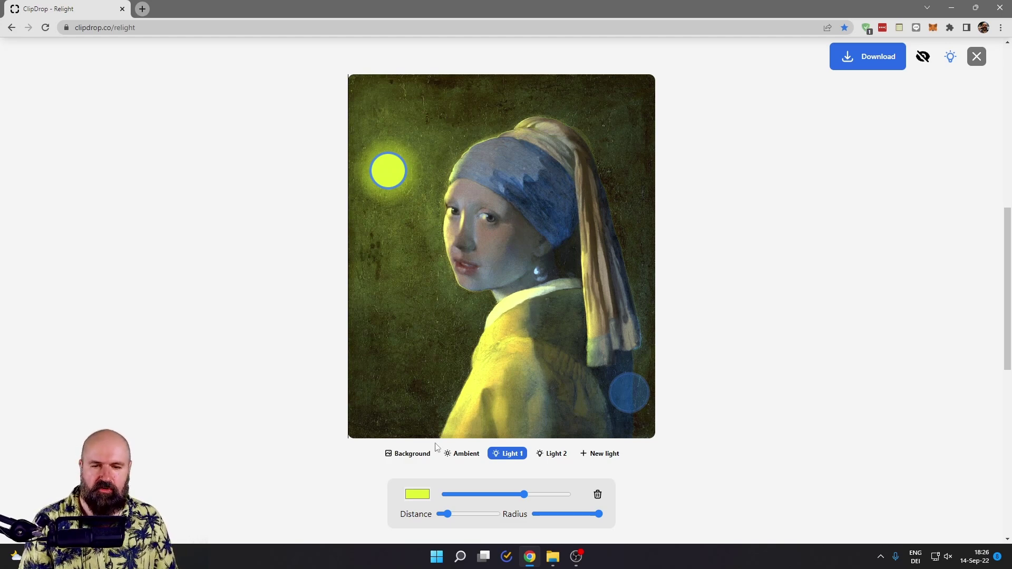
click(424, 458)
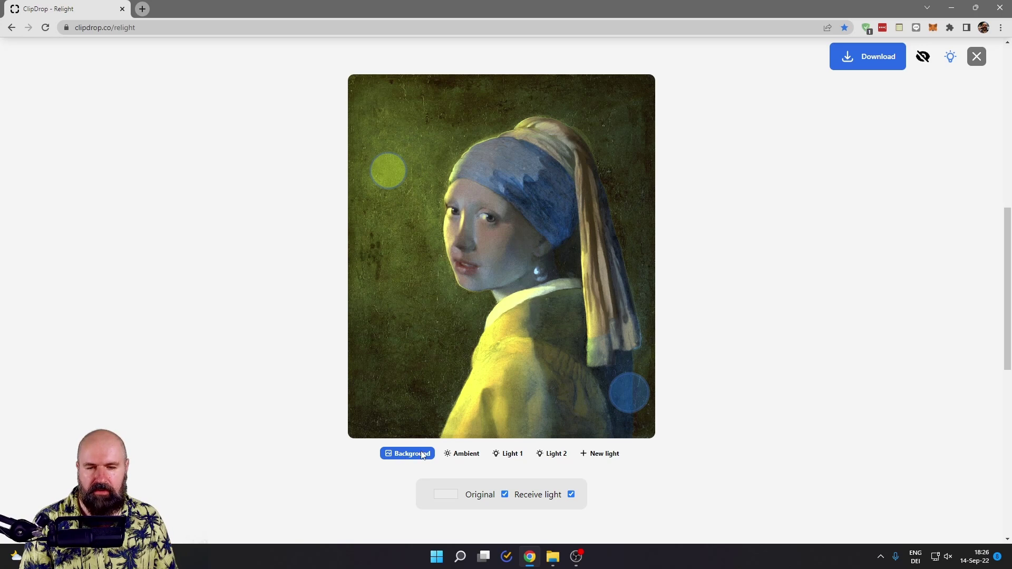
click(571, 495)
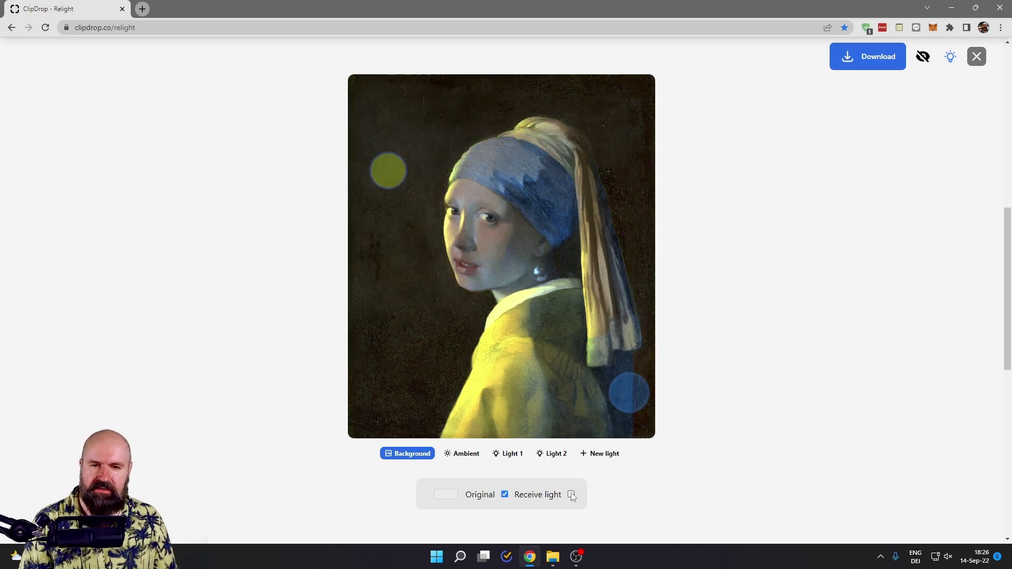
click(390, 171)
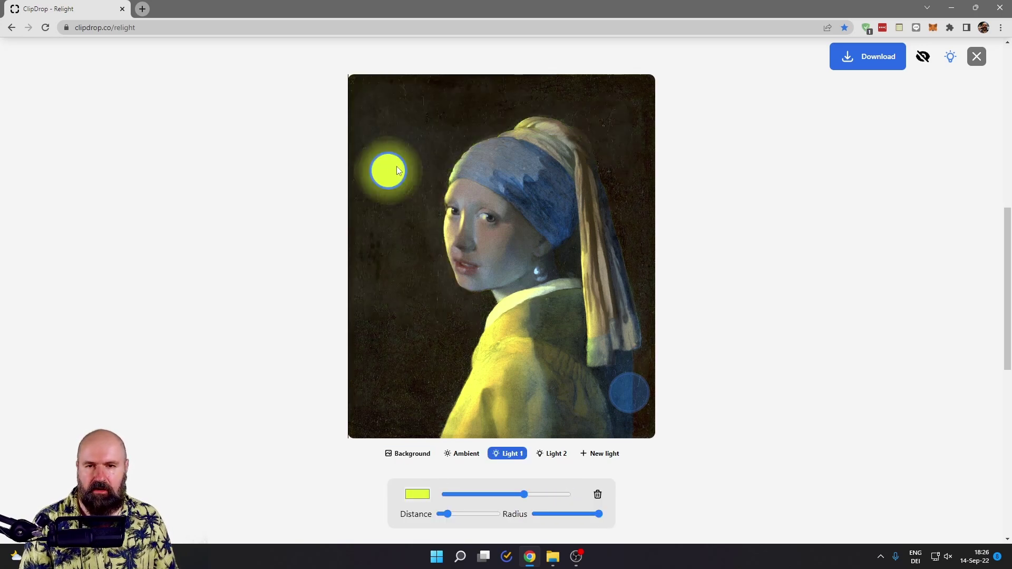
mouse_move(388, 171)
mouse_down()
mouse_move(432, 98)
mouse_move(382, 181)
mouse_up()
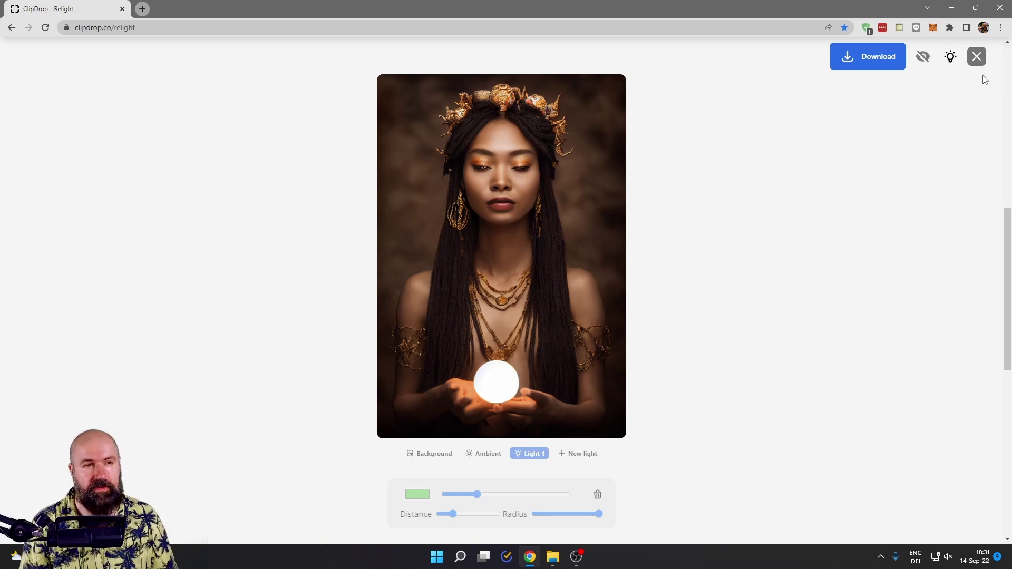
Turn relighting on, nudge the green orb light over her hands, and shift its hue toward bright yellow.
click(950, 56)
drag(497, 379, 495, 373)
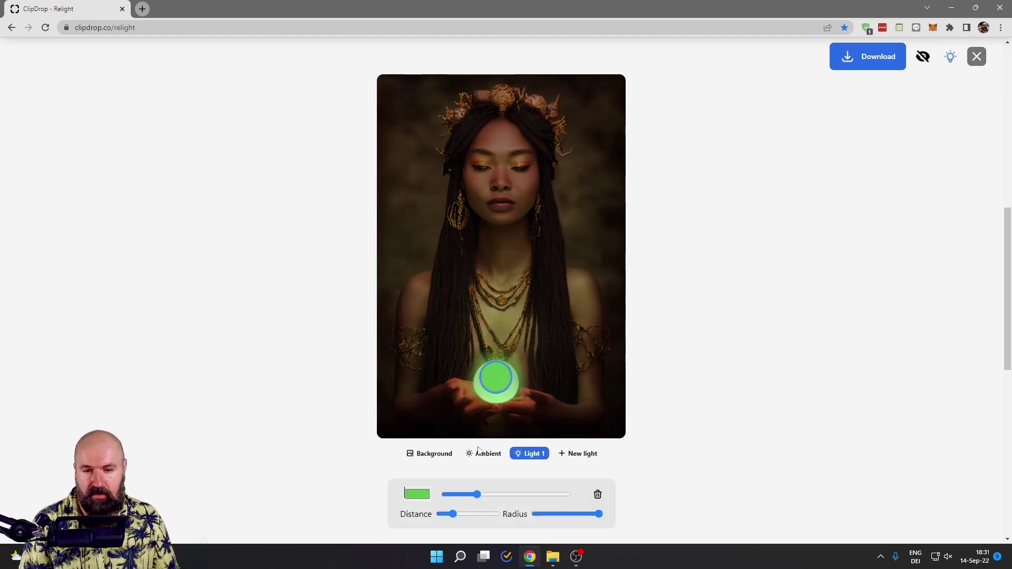
click(414, 494)
click(508, 439)
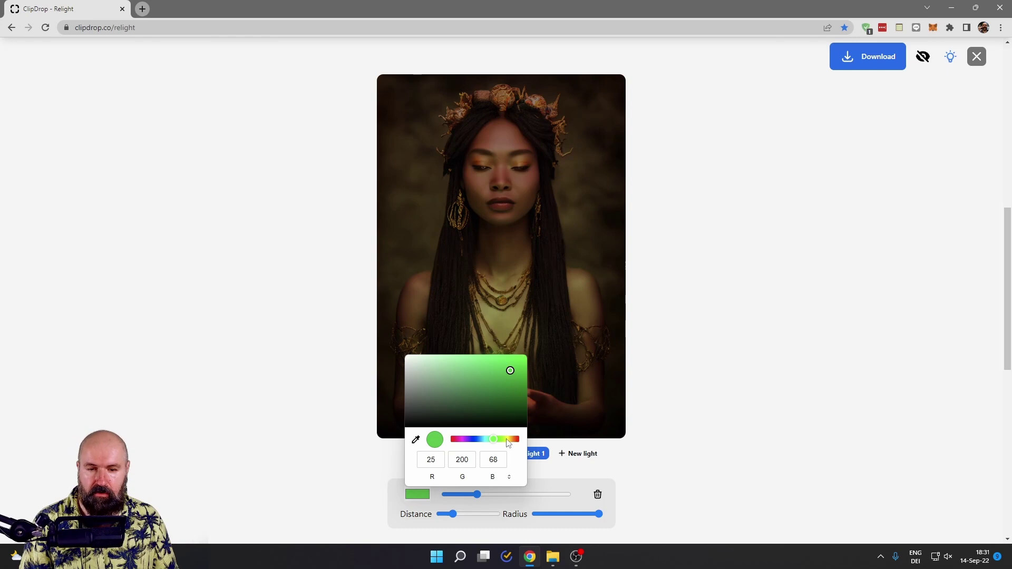
drag(511, 367, 515, 365)
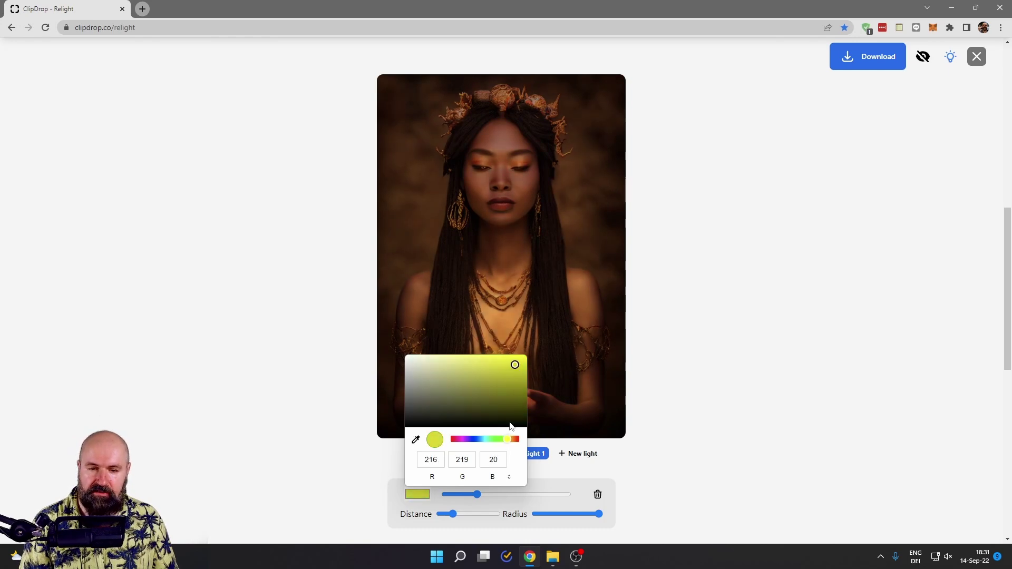
Push the orb's hue to warm orange-gold and settle its intensity at about a third.
click(509, 440)
drag(511, 441, 510, 439)
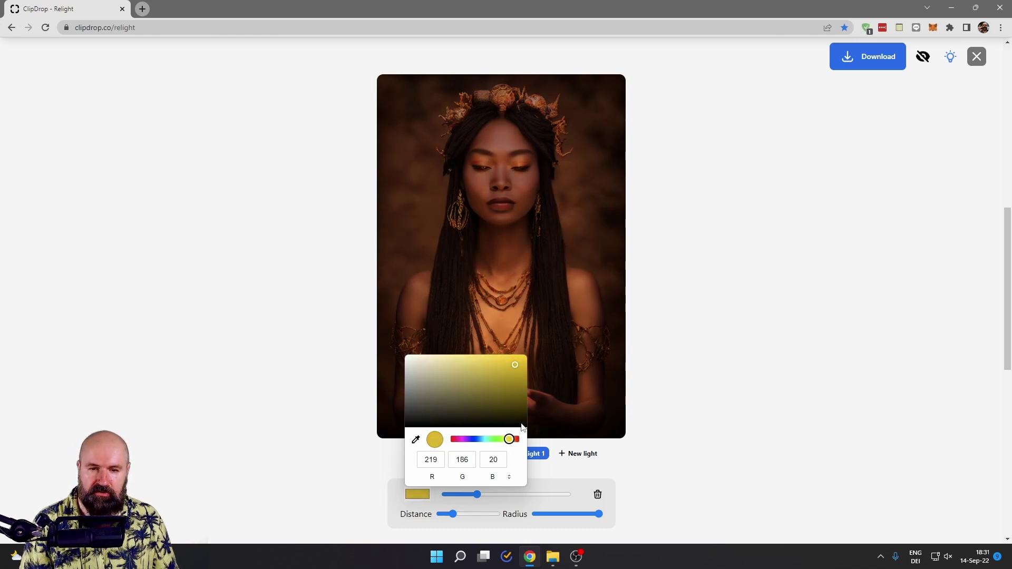
click(468, 490)
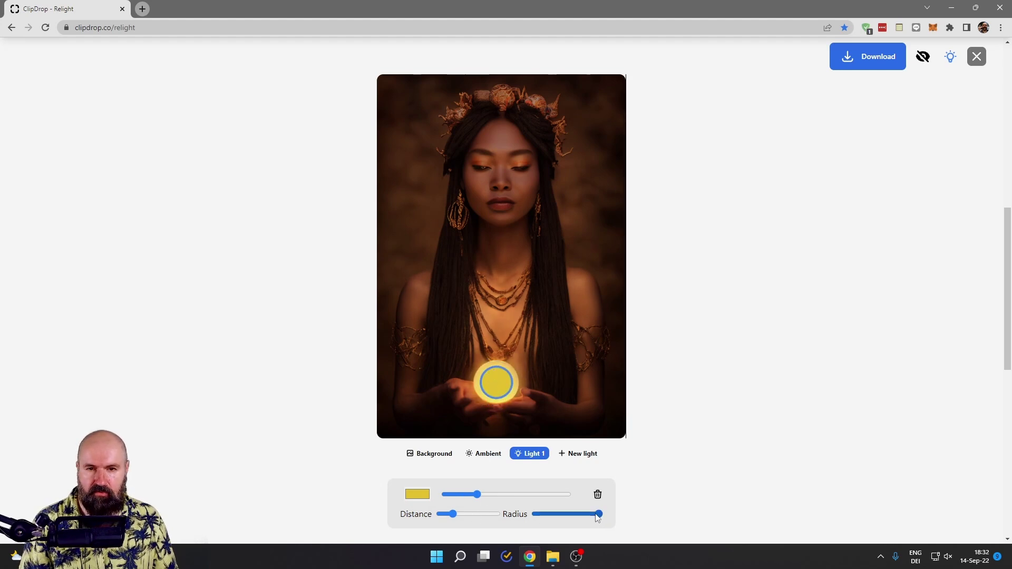
drag(482, 494, 549, 494)
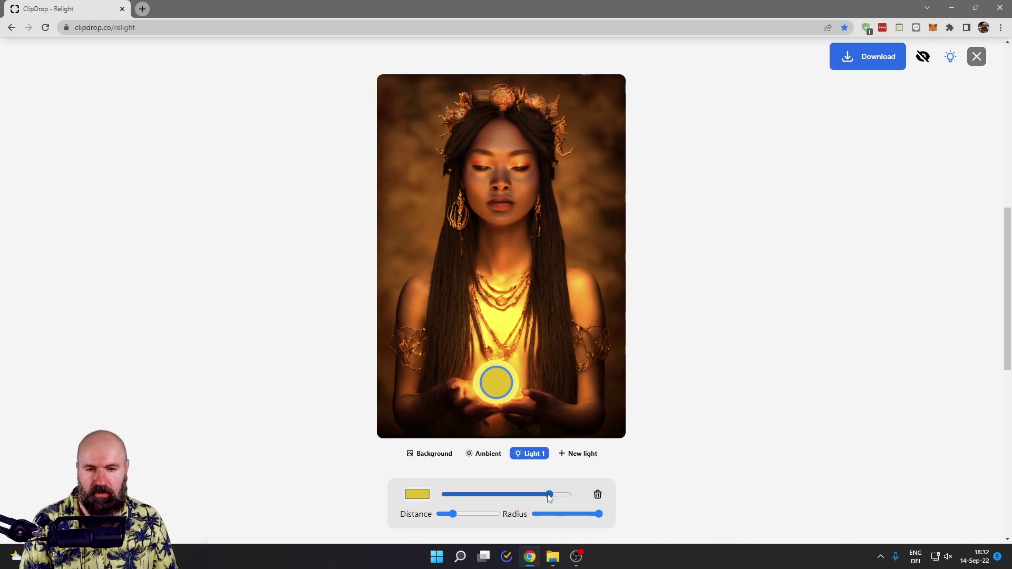
drag(551, 497, 486, 493)
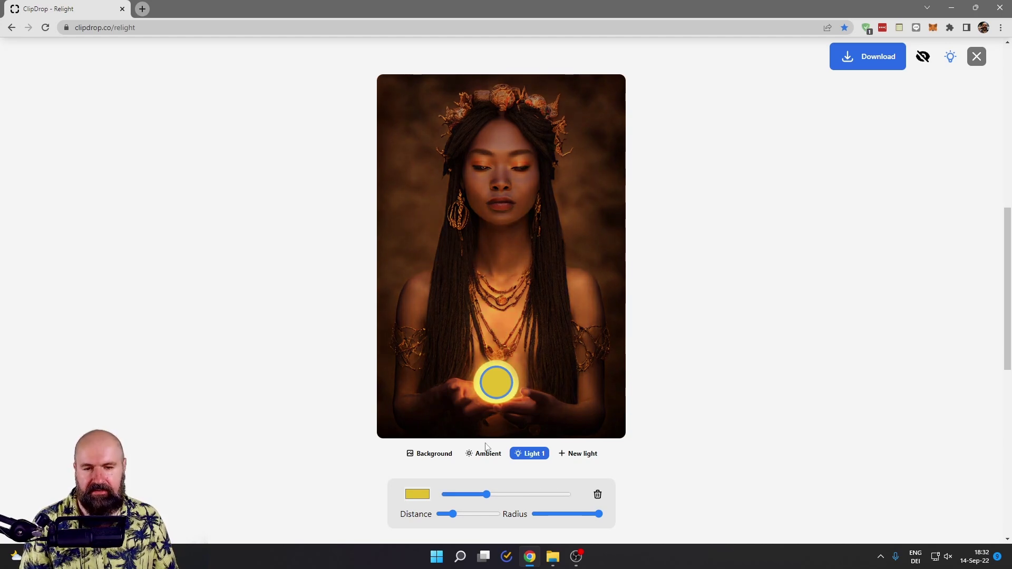
Add Light 2 in a warm gold colour and place it just below her chin.
click(567, 454)
click(417, 494)
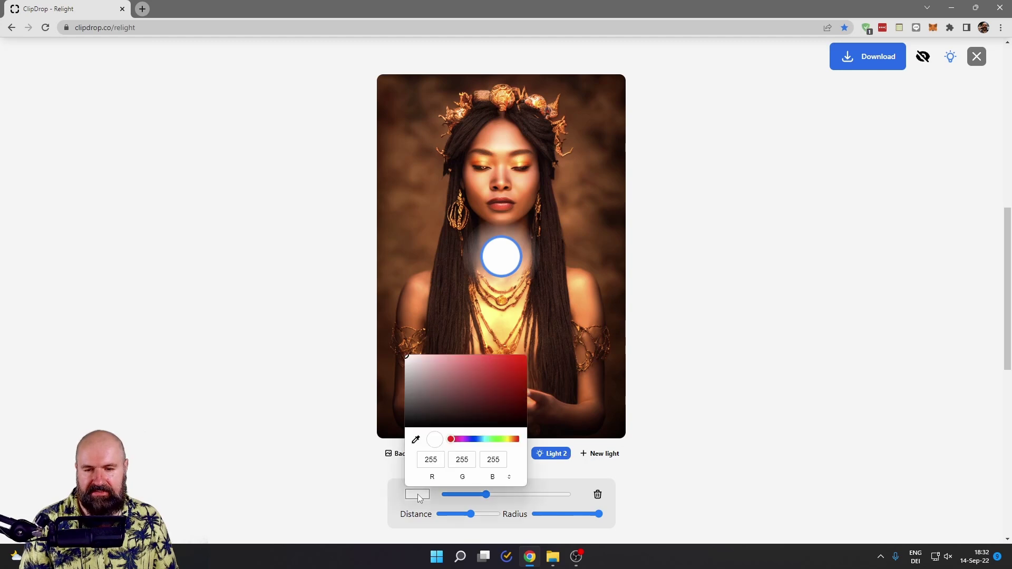
drag(516, 439, 512, 440)
click(507, 359)
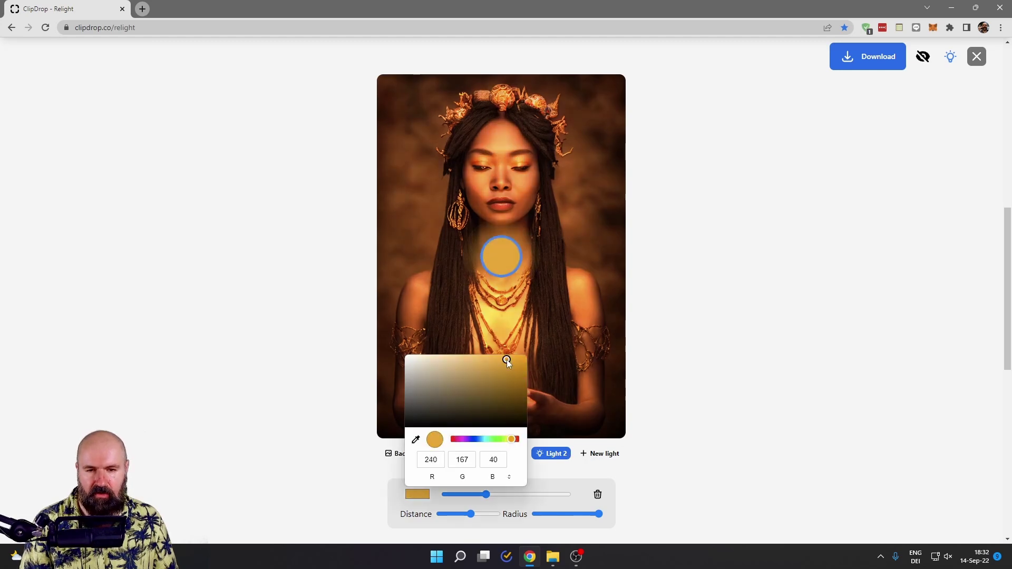
drag(515, 269, 509, 238)
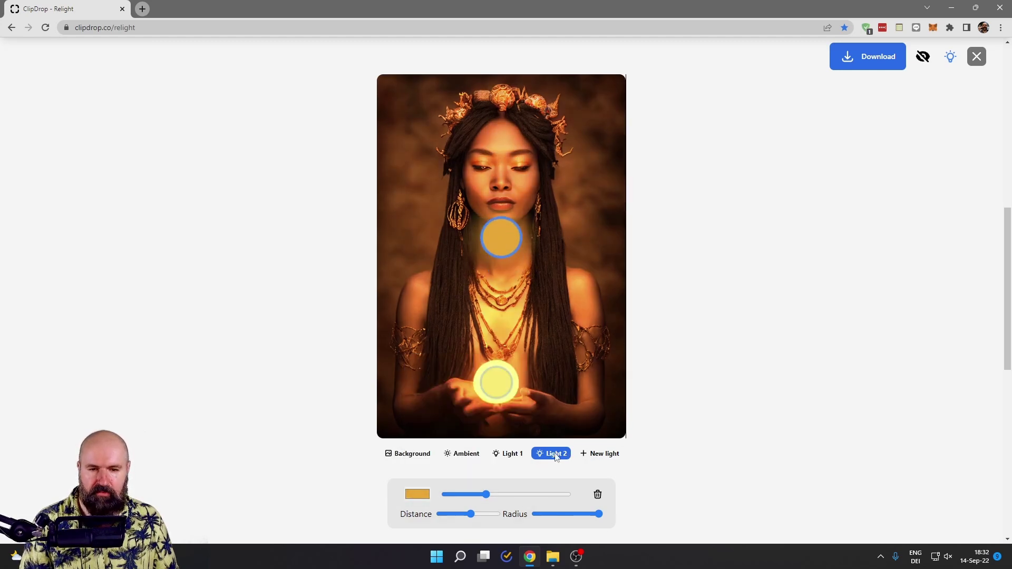
Shrink Light 2's radius and fine-tune its distance and intensity.
drag(598, 514, 555, 514)
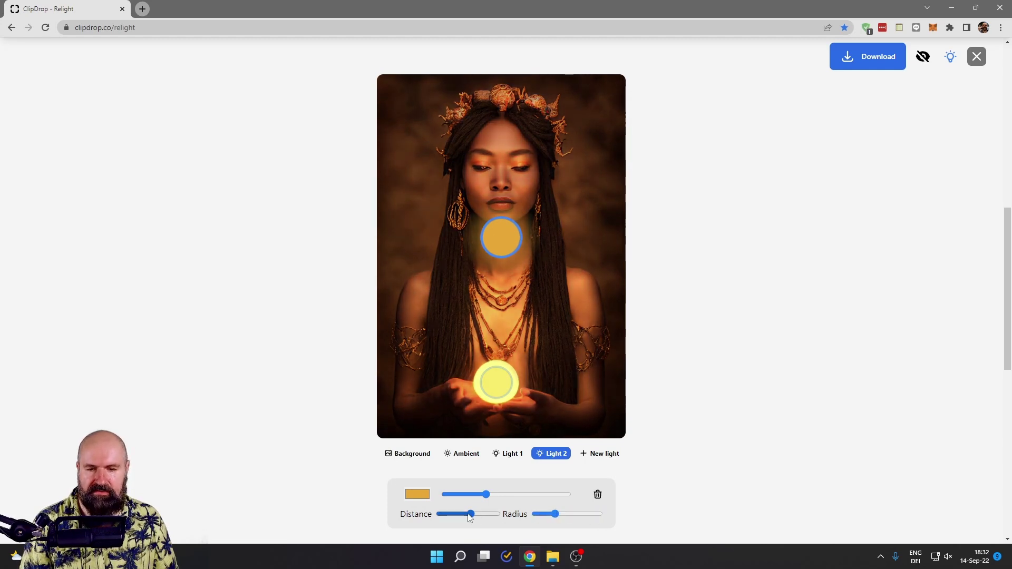
mouse_move(469, 514)
mouse_down()
mouse_move(455, 514)
mouse_move(464, 514)
mouse_up()
drag(555, 514, 551, 515)
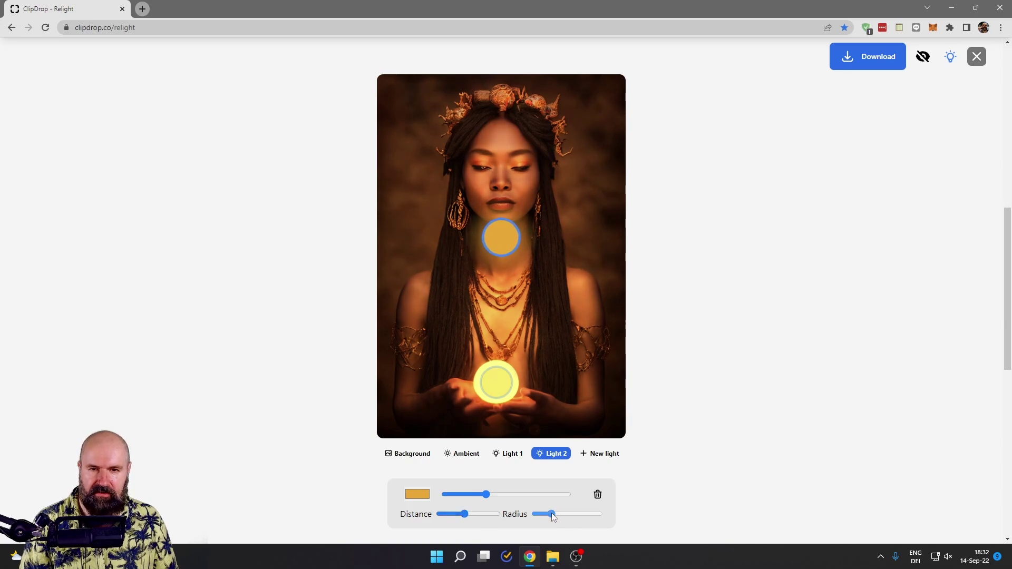
mouse_move(486, 494)
mouse_down()
mouse_move(495, 494)
mouse_move(486, 495)
mouse_up()
Hide the light handles, then switch relighting off and back on to compare with the original.
click(927, 59)
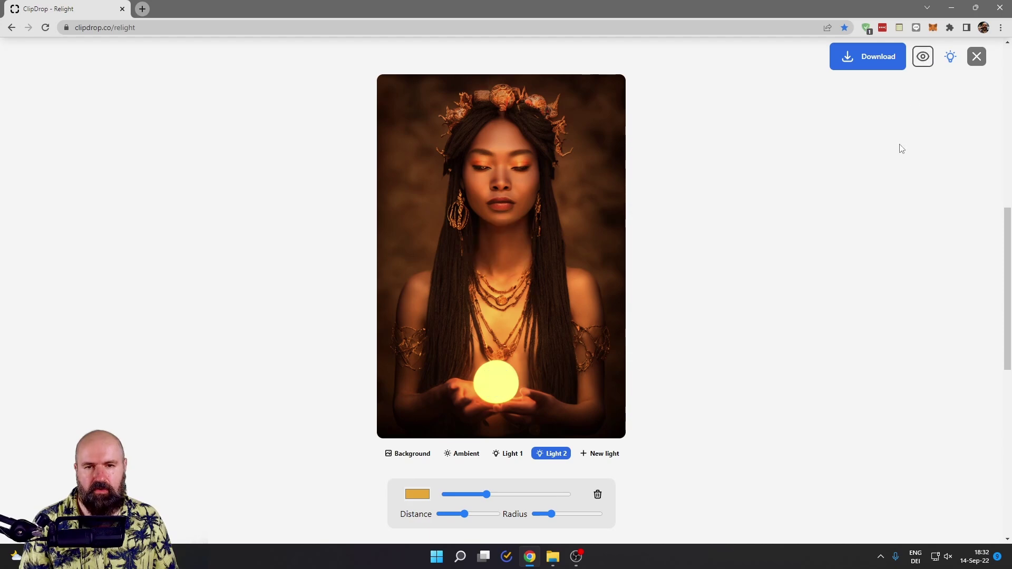
click(951, 61)
click(952, 61)
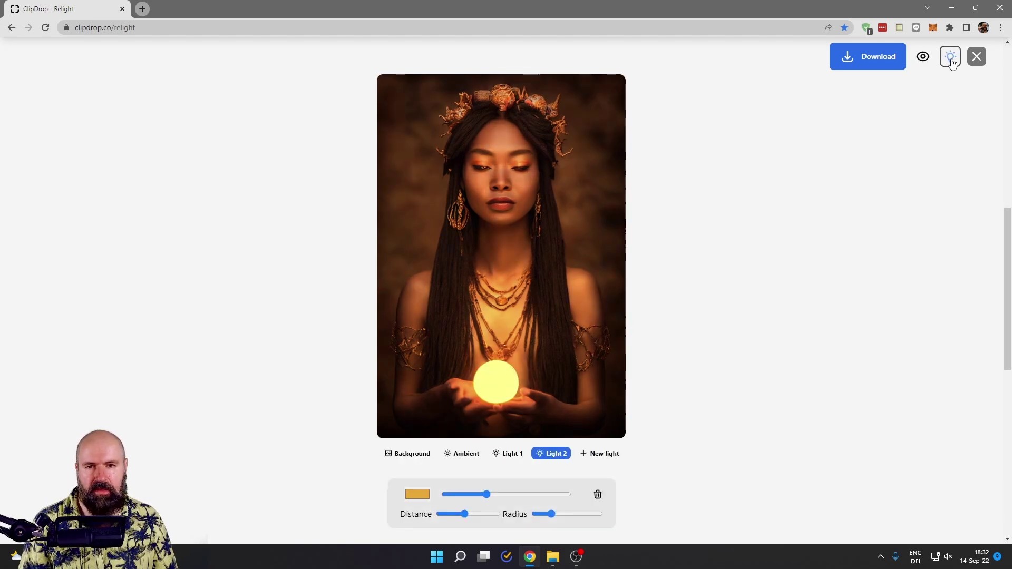